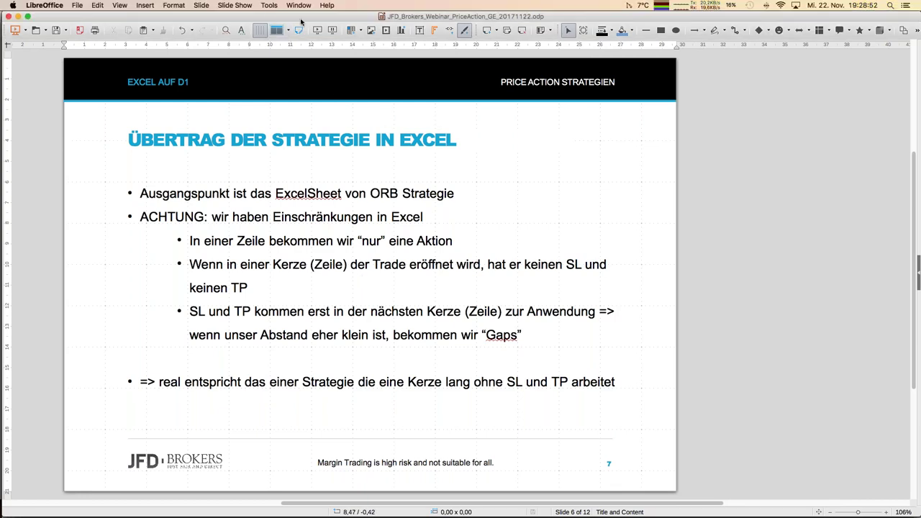
Step: Show the Window menu's list of open documents from the Impress presentation
left_click(298, 6)
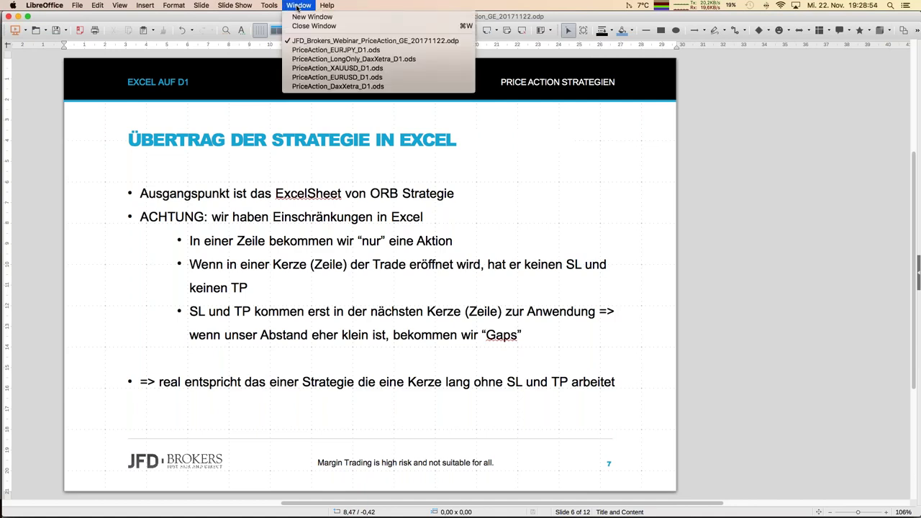
Step: Switch to PriceAction_EURJPY_D1.ods and step through the High prices in column D
left_click(313, 50)
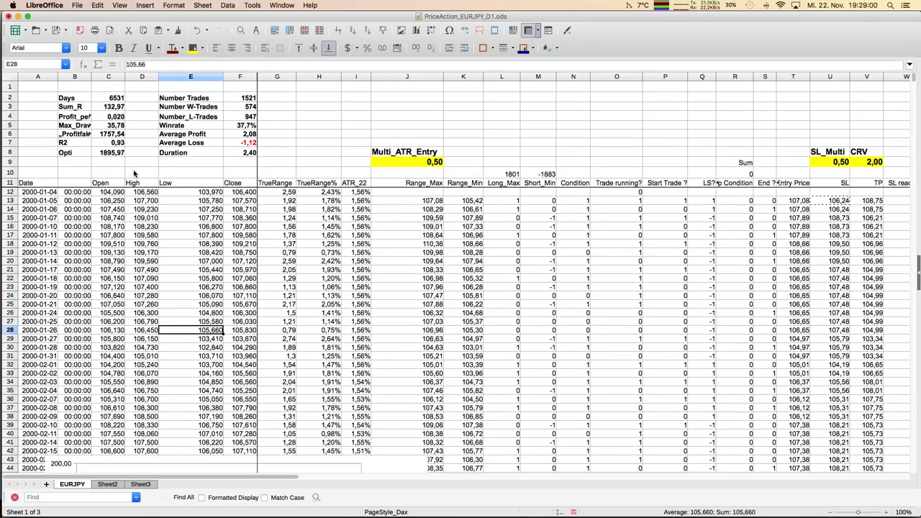
left_click(134, 173)
key("Down")
key("Down")
key("Down")
key("Down")
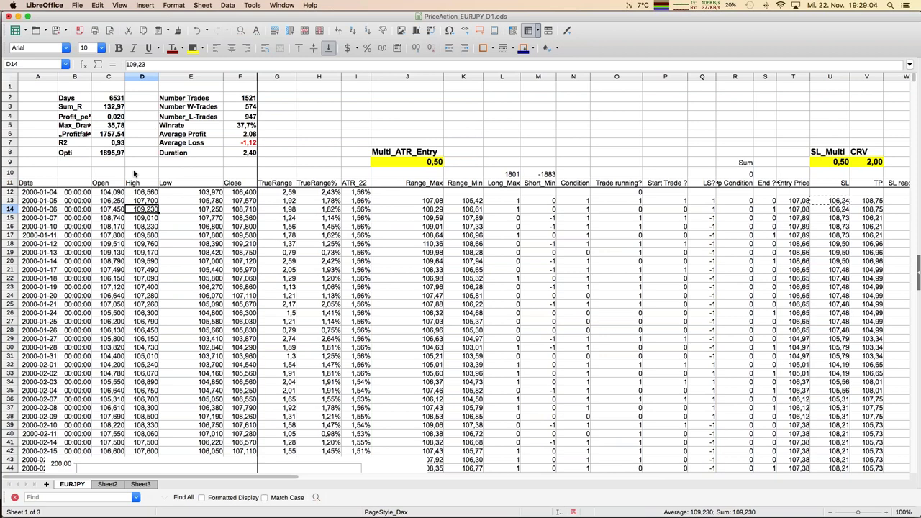
key("Down")
key("Down")
key("Down")
key("Down")
key("Down")
key("Down")
key("Down")
key("Down")
key("Down")
key("Down")
key("Down")
key("Down")
key("Down")
key("Down")
key("Down")
key("Down")
key("Down")
key("Down")
key("Down")
key("Down")
key("Down")
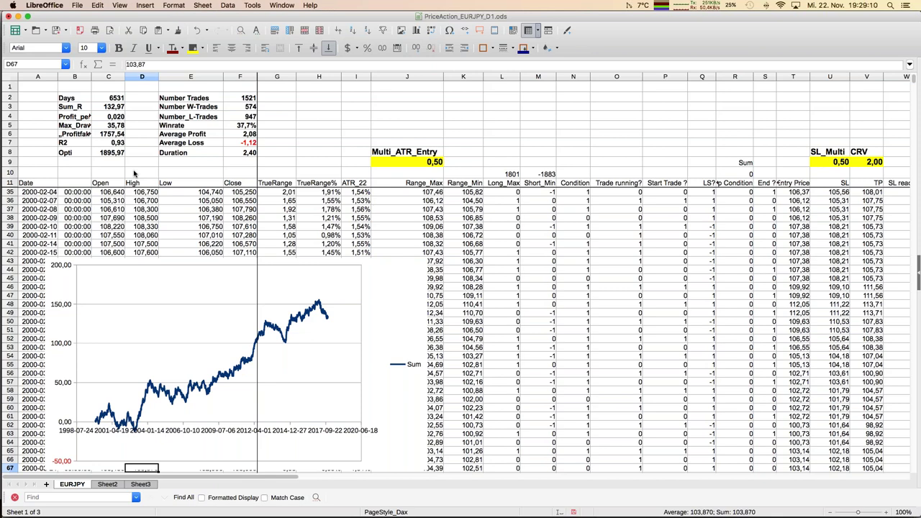
key("Up")
key("Up")
key("Up")
key("Up")
key("Up")
key("Up")
key("Up")
key("Up")
key("Up")
key("Up")
key("Up")
key("Up")
key("Up")
key("Up")
key("Up")
key("Up")
key("Up")
key("Up")
key("Up")
key("Up")
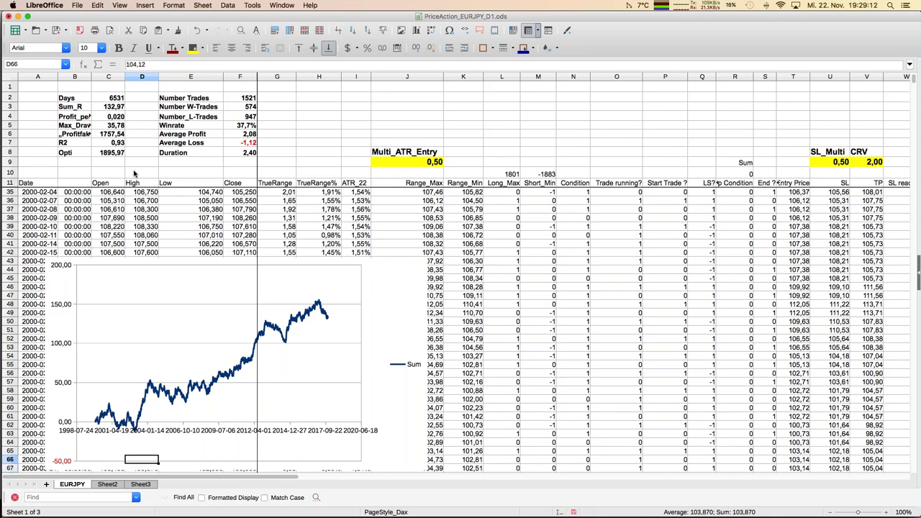
key("Up")
key("Up")
key("Up")
key("Up")
key("Up")
key("Up")
key("Up")
key("Up")
key("Up")
key("Up")
key("Up")
key("Up")
key("Up")
key("Up")
key("Up")
key("Up")
key("Up")
key("Up")
key("Up")
key("Up")
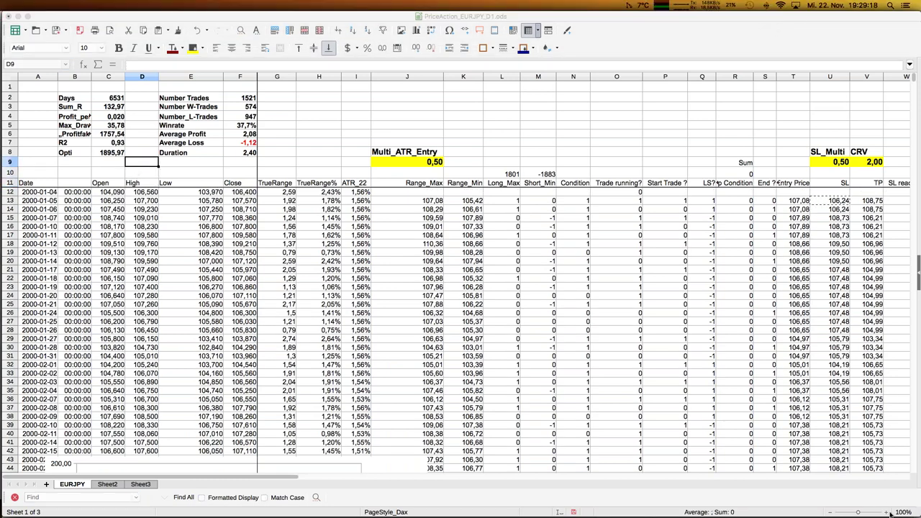
scroll(893, 213, "up", 1)
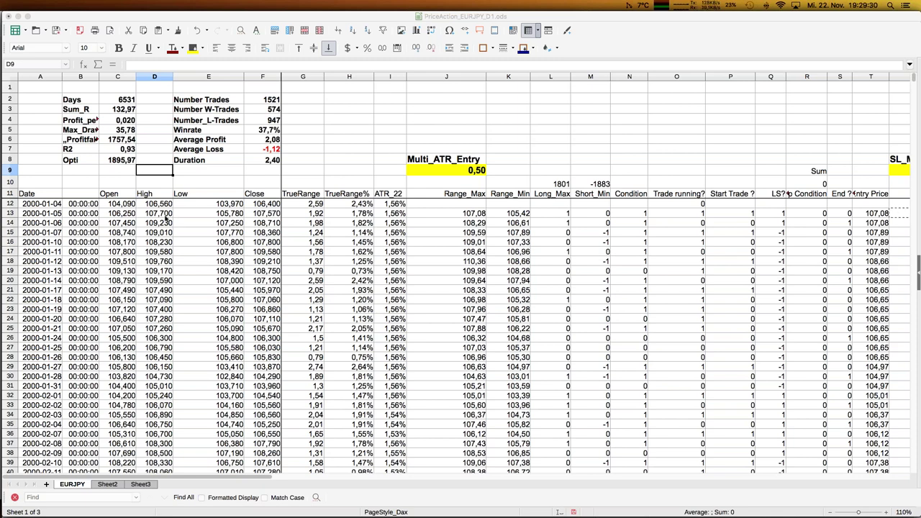
left_click(163, 218)
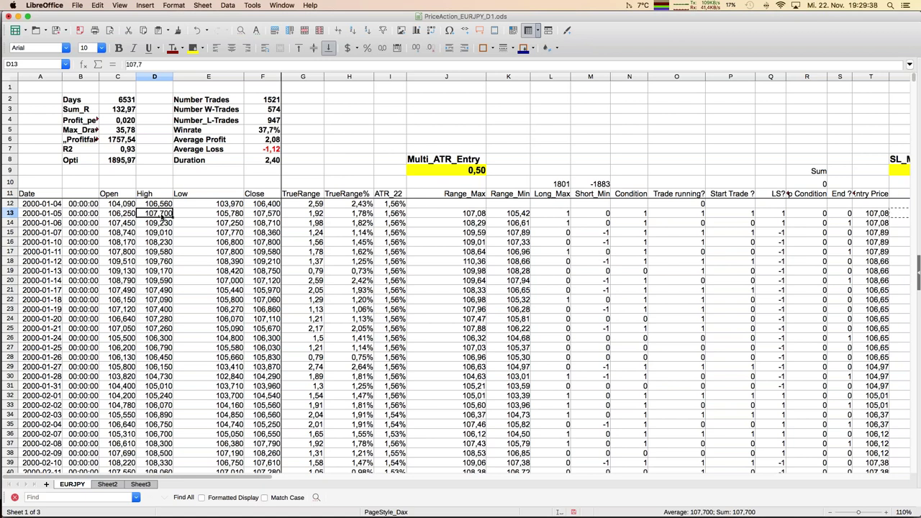
key("Left")
key("Right")
key("Right")
key("Right")
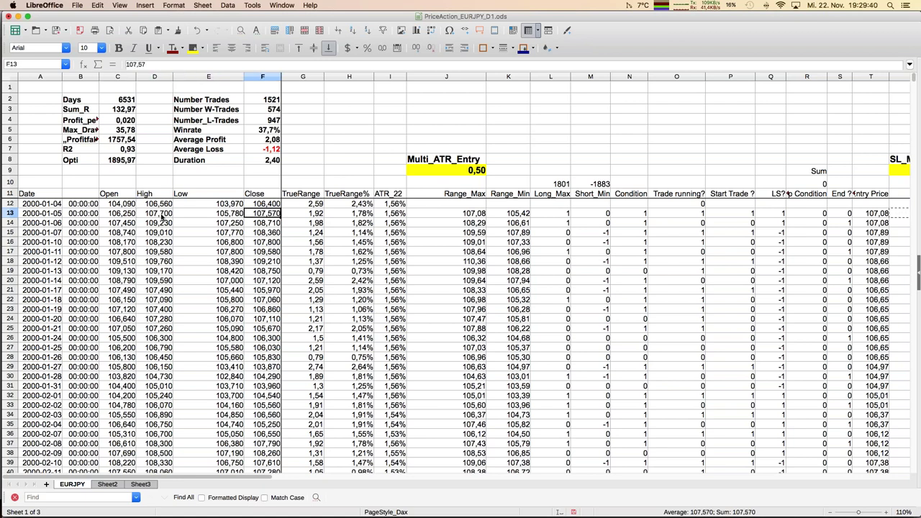
key("Right")
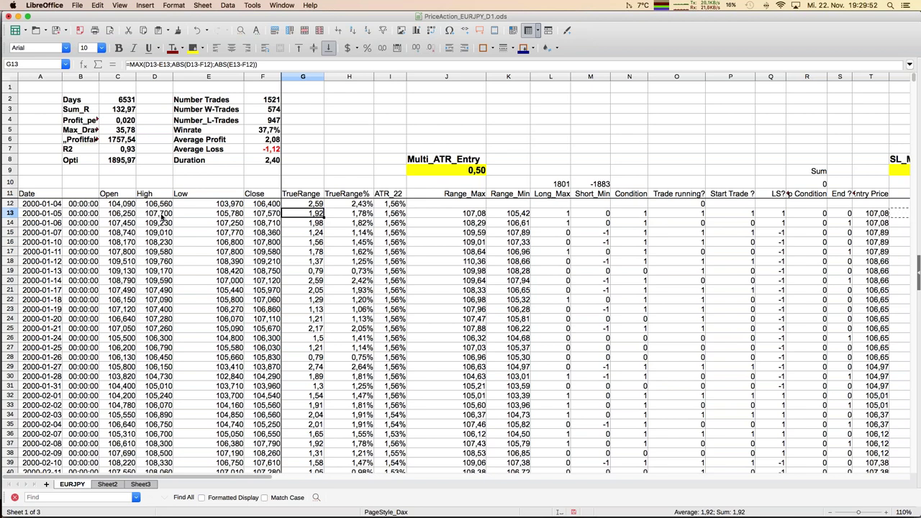
key("Right")
key("Right")
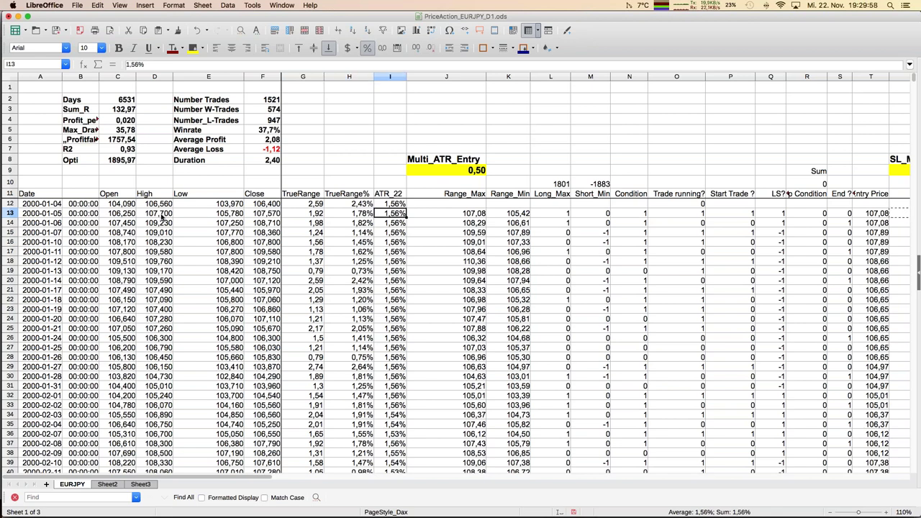
key("Down")
key("Down")
key("Down")
key("Down")
key("Down")
key("Down")
key("Down")
key("Down")
key("Down")
key("Down")
key("Down")
key("Down")
key("Down")
key("Down")
key("Down")
key("Down")
key("Down")
key("Down")
key("Down")
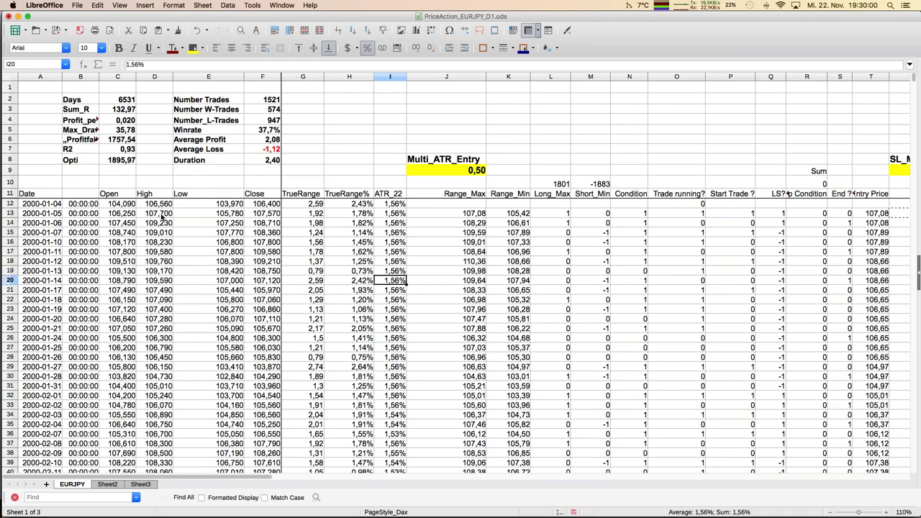
key("Down")
key("Down")
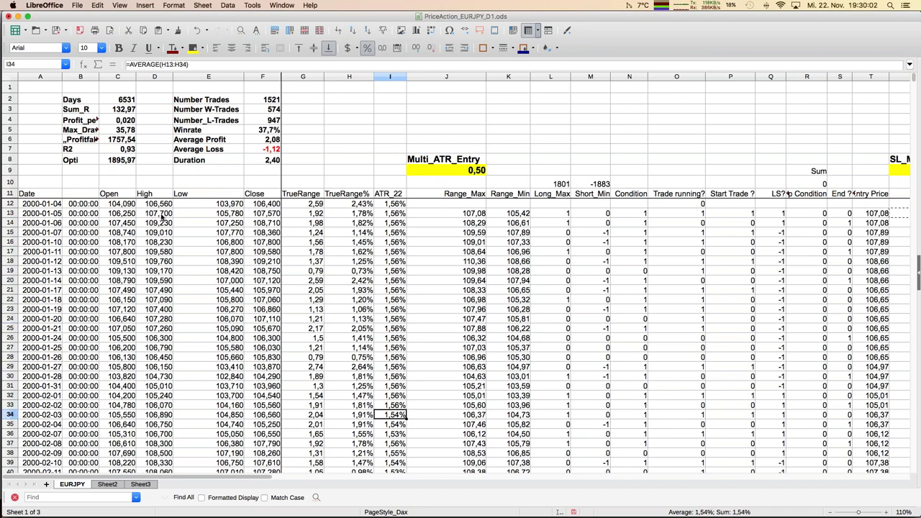
key("Down")
key("Up")
key("Up")
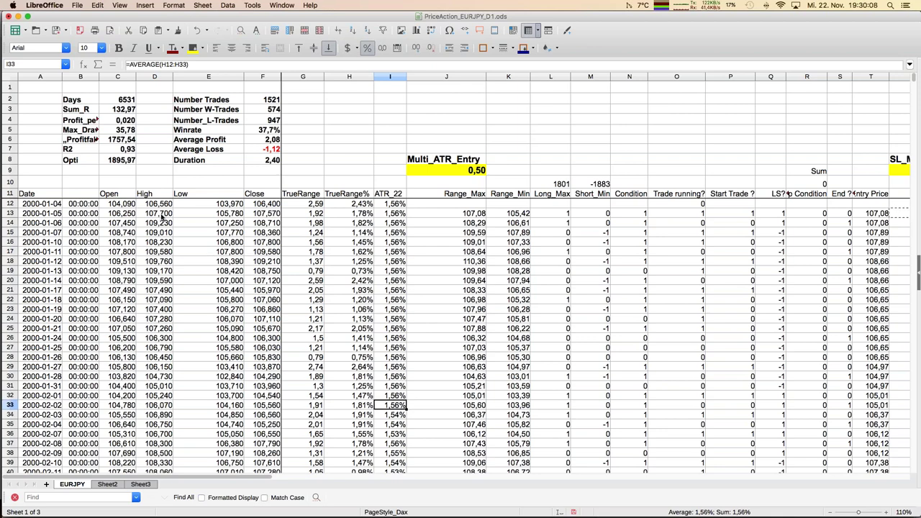
key("Left")
key("Left")
key("Right")
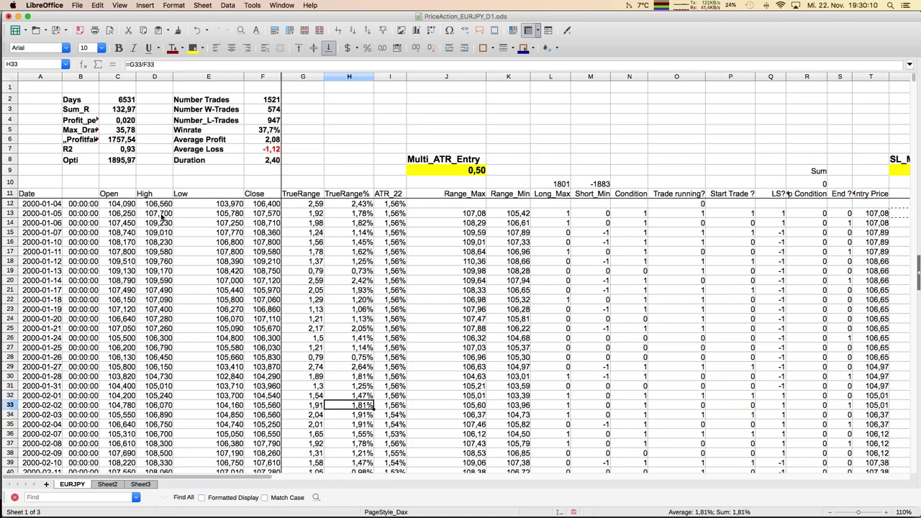
key("Right")
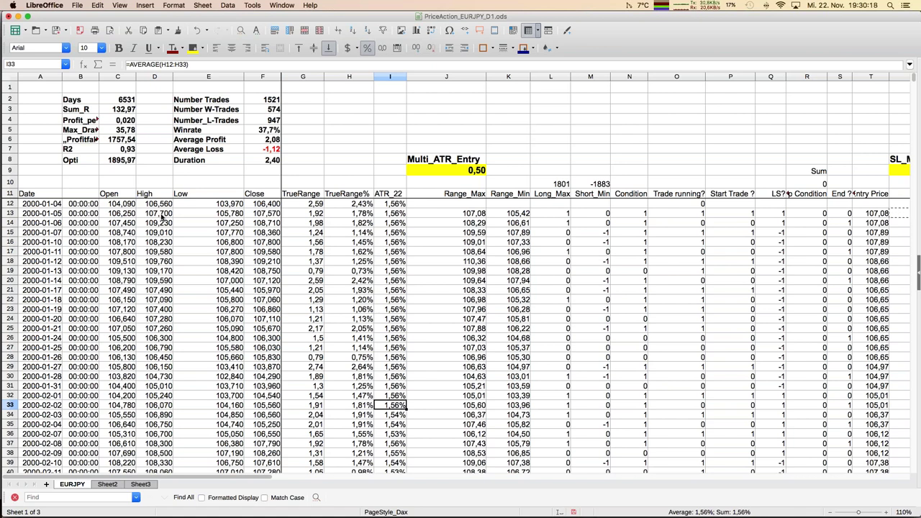
left_click(476, 223)
key("Up")
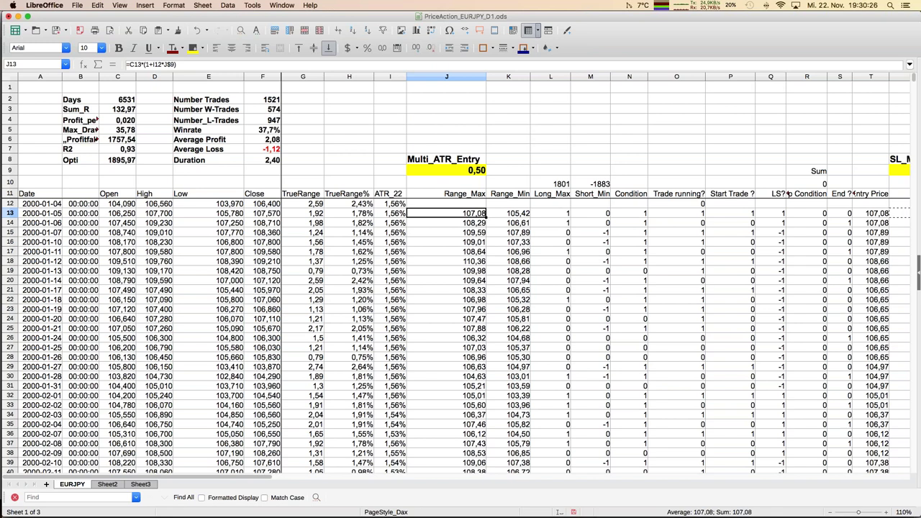
left_click(183, 65)
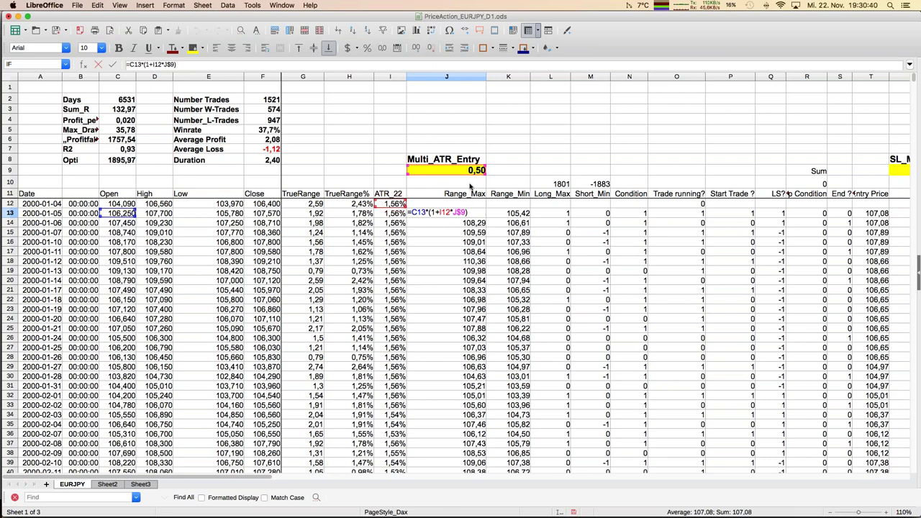
key("Return")
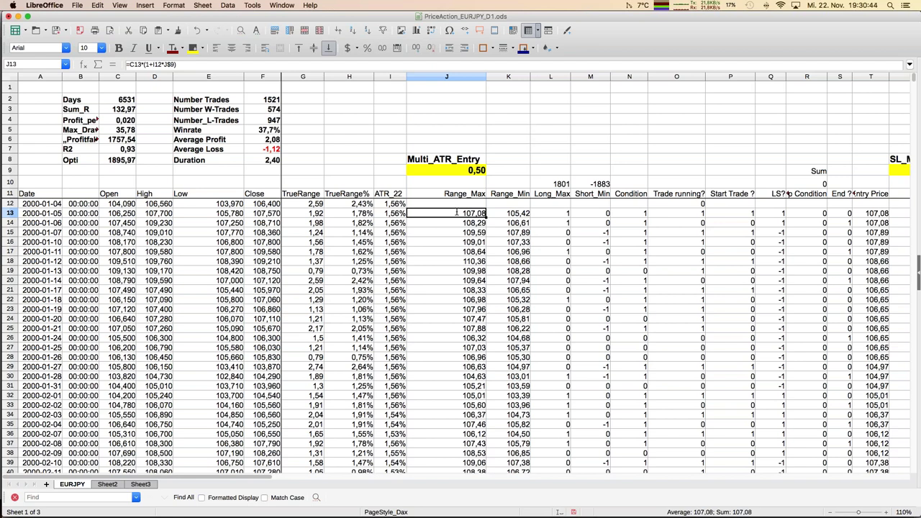
key("Right")
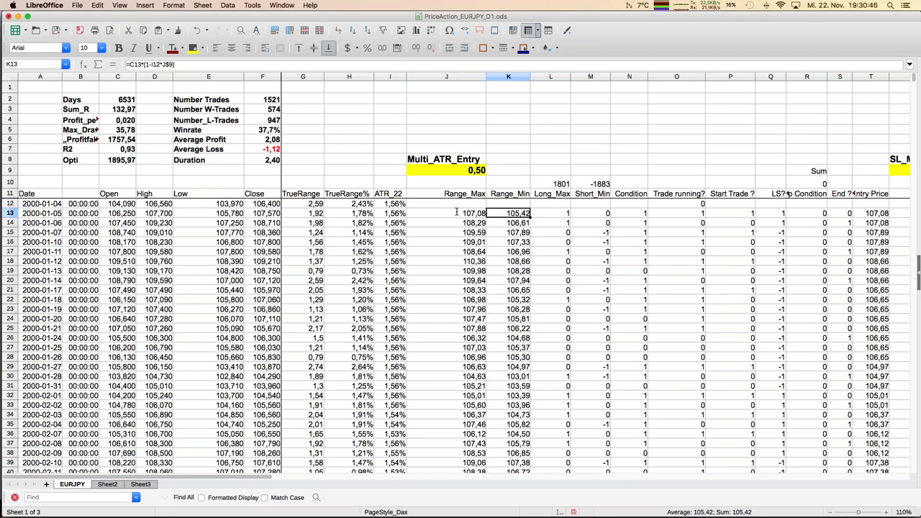
key("F2")
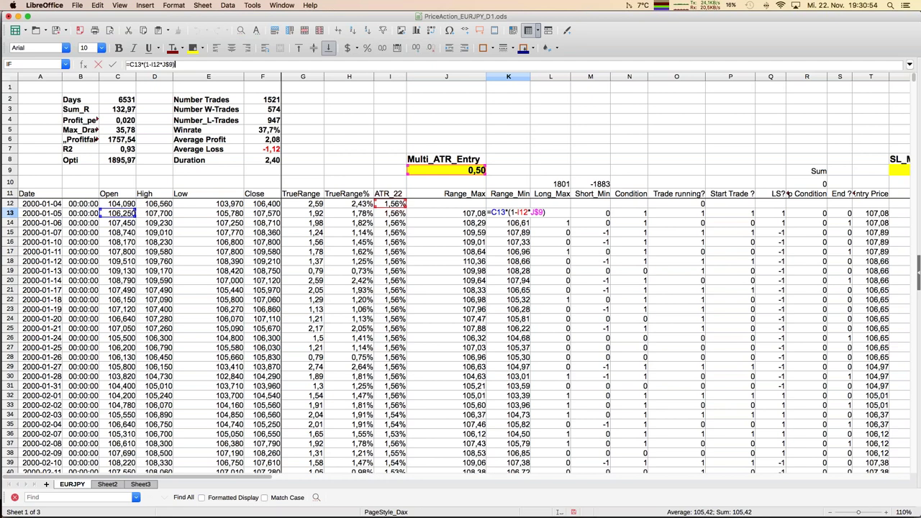
key("Return")
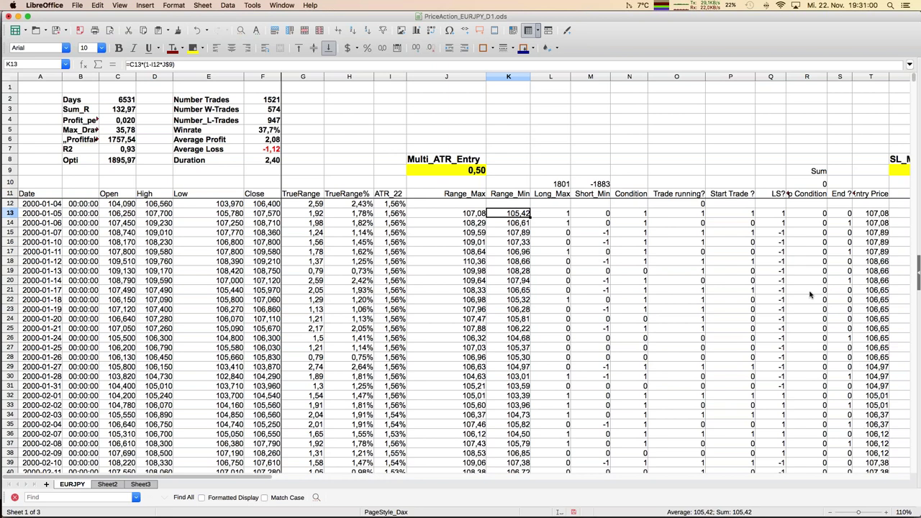
left_click(550, 216)
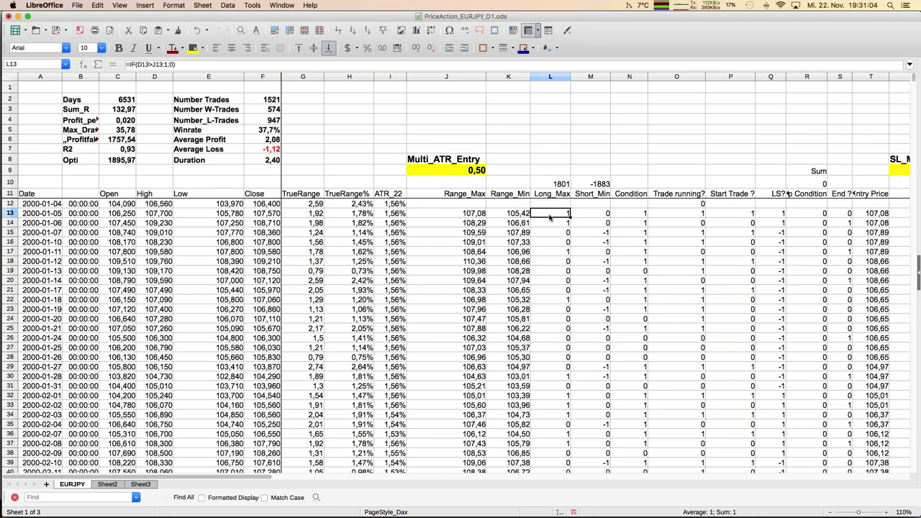
key("Left")
key("Left")
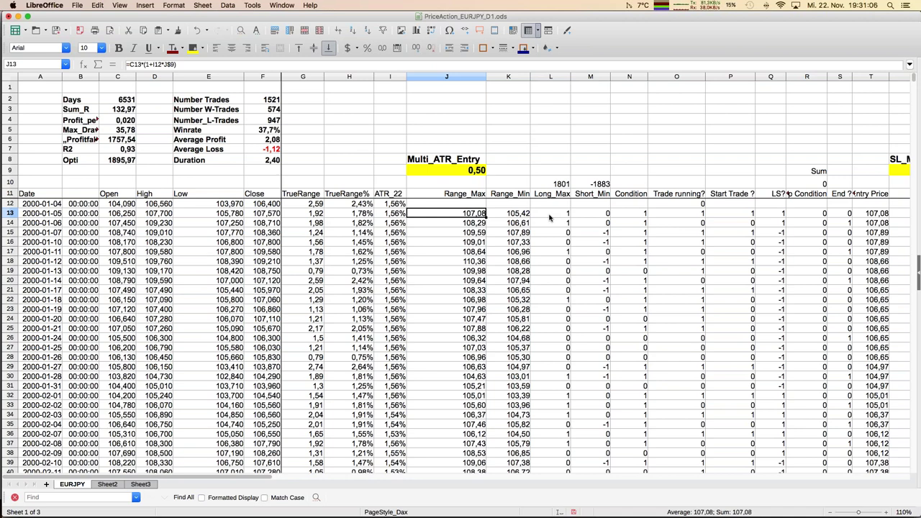
key("Right")
key("Right")
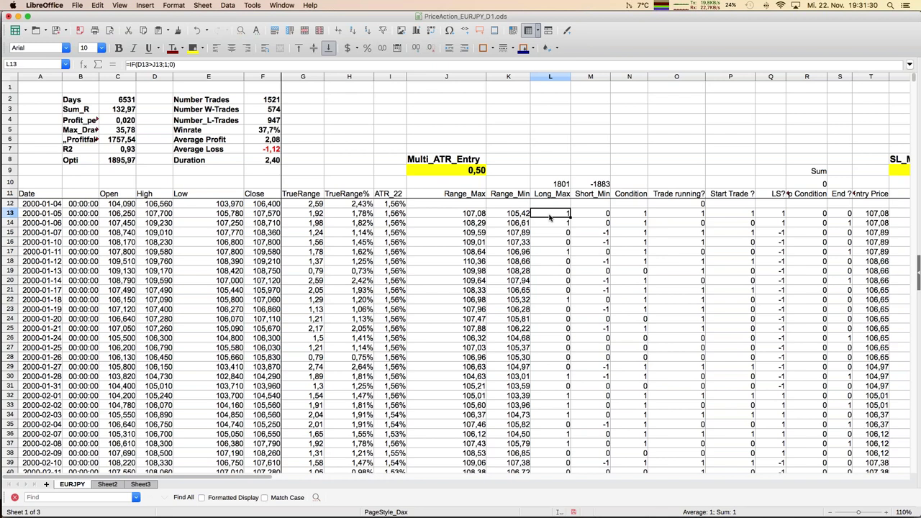
key("Right")
key("Right")
key("Right")
key("Right")
key("Right")
key("Right")
key("Right")
key("Right")
key("Right")
key("Right")
key("Right")
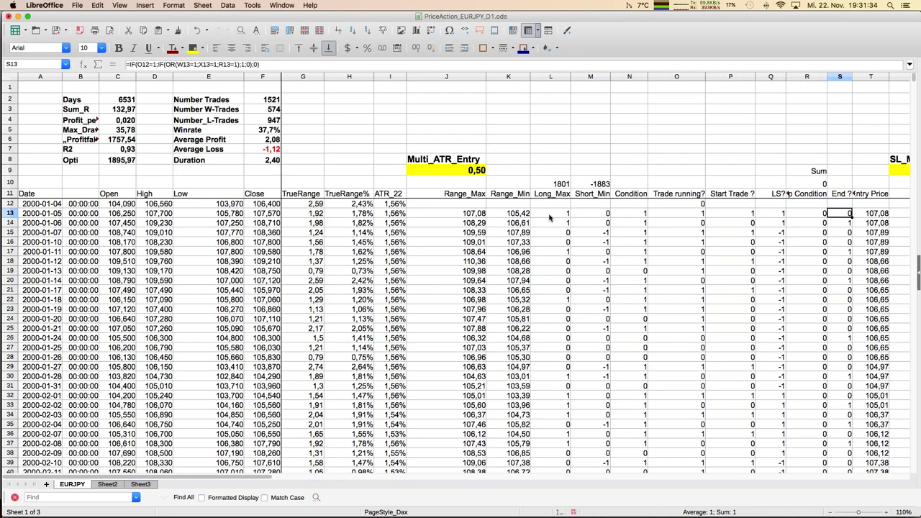
key("Right")
key("Right")
key("Right")
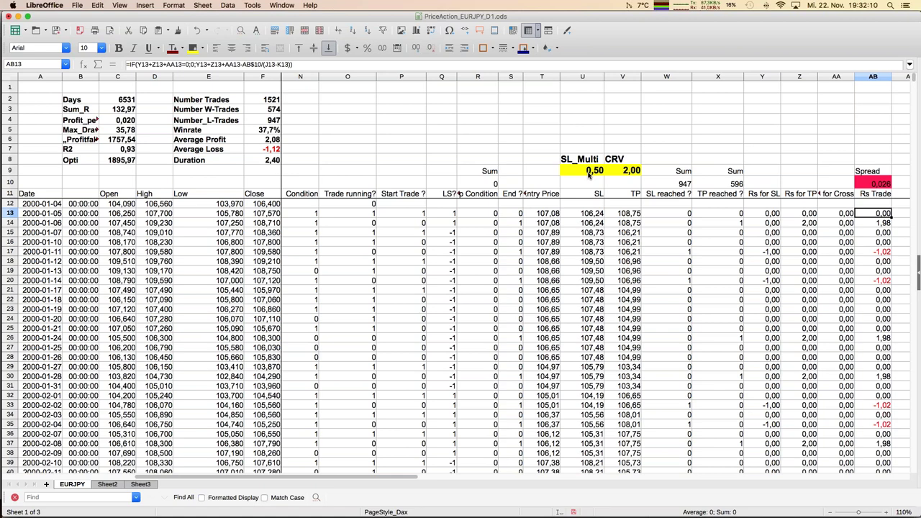
Step: Find the Sum equity chart below the data and drag it up to just below row 12
key("Left")
key("Left")
key("Left")
key("Left")
key("Left")
key("Left")
key("Left")
key("Left")
key("Left")
key("Left")
key("Left")
key("Left")
key("Left")
key("Left")
key("Left")
key("Left")
key("Left")
key("Left")
key("Left")
key("Left")
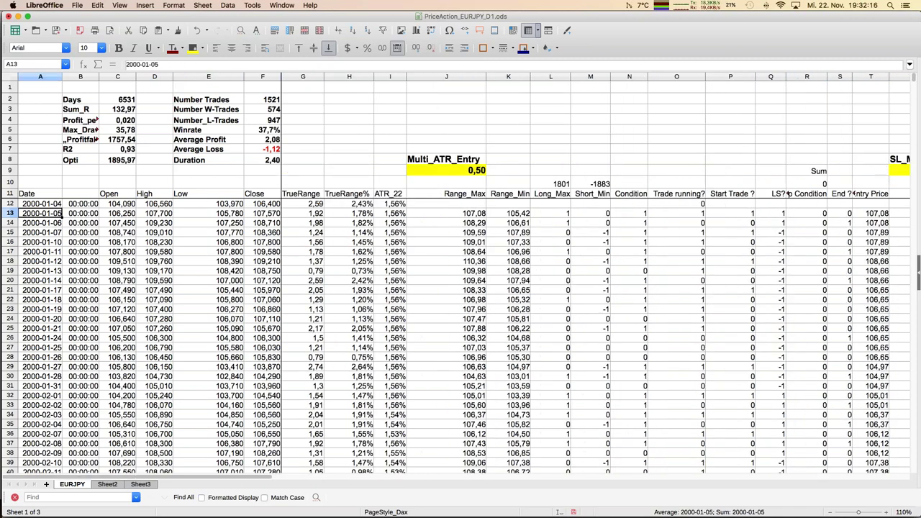
left_click(204, 376)
key("Down")
key("Down")
key("Down")
key("Down")
key("Down")
key("Down")
key("Down")
key("Down")
key("Down")
key("Down")
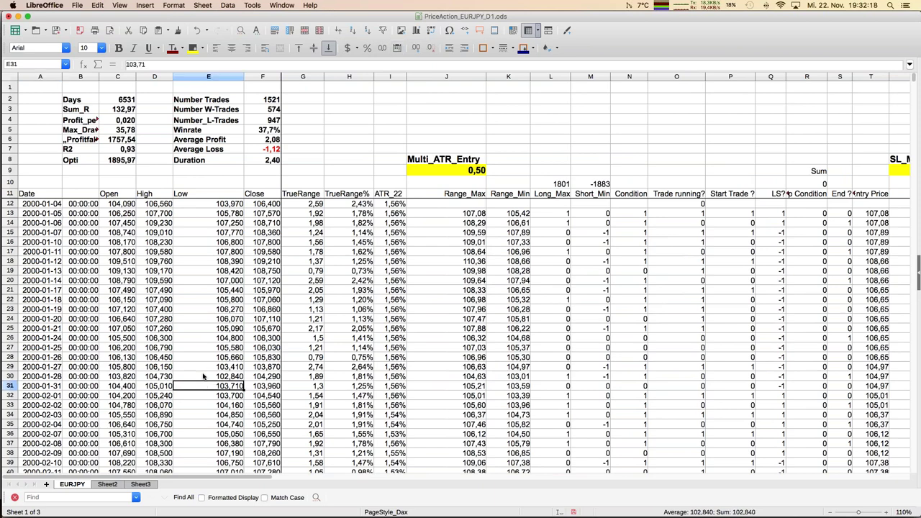
key("Down")
key("Down")
key("Down")
key("Down")
key("Down")
key("Down")
key("Down")
key("Down")
key("Down")
key("Down")
key("Down")
key("Down")
key("Down")
key("Down")
key("Down")
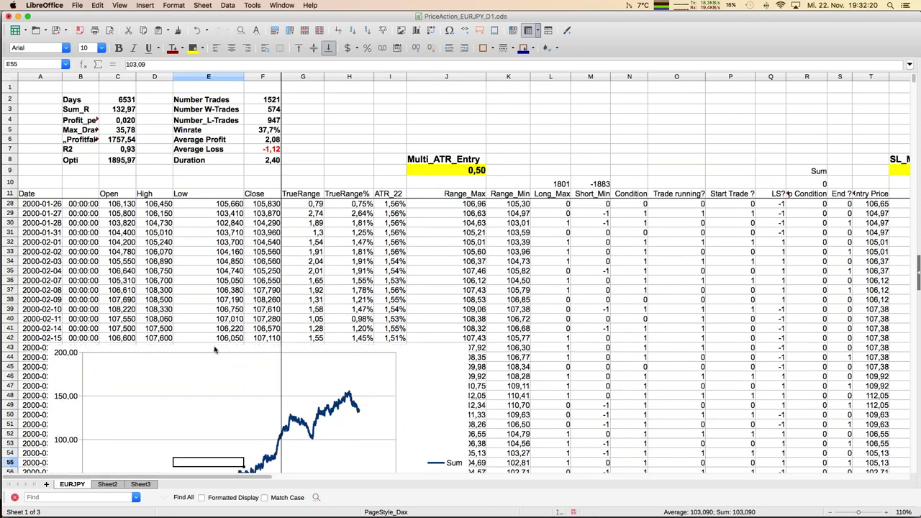
mouse_move(213, 356)
left_mouse_down()
mouse_move(213, 191)
mouse_move(213, 228)
left_mouse_up()
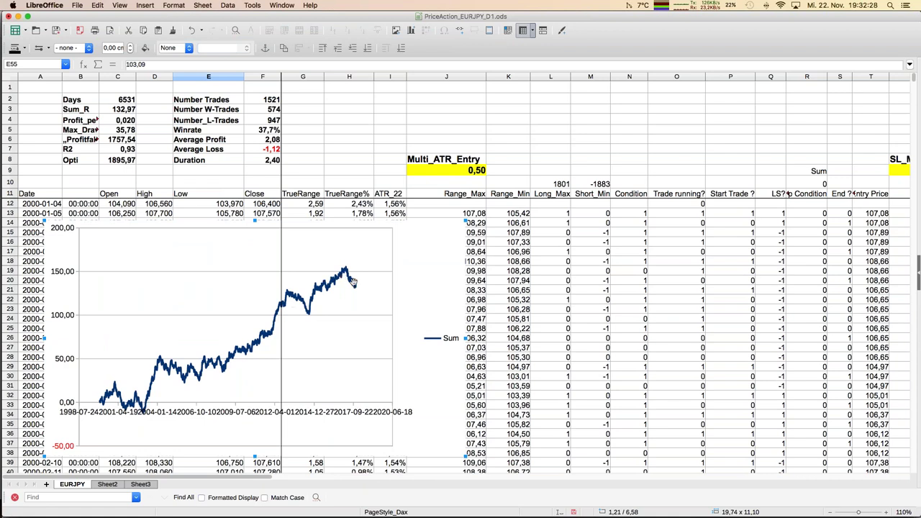
Step: Insert major gridlines on the Sum chart's date axis via chart edit mode, then return to the cells
right_click(305, 415)
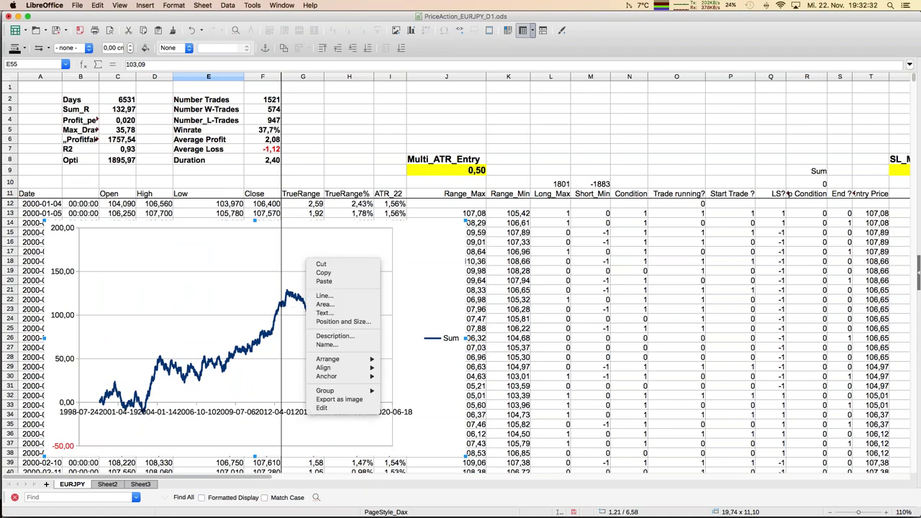
left_click(322, 408)
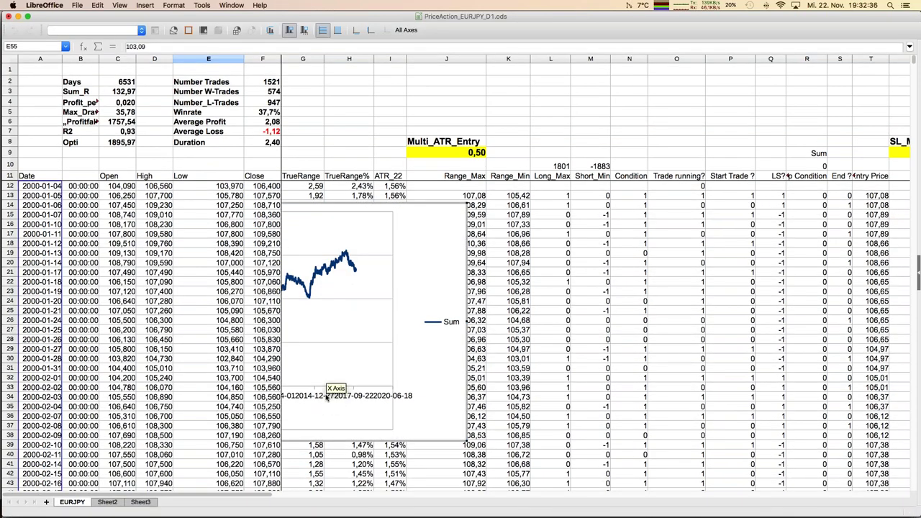
right_click(327, 397)
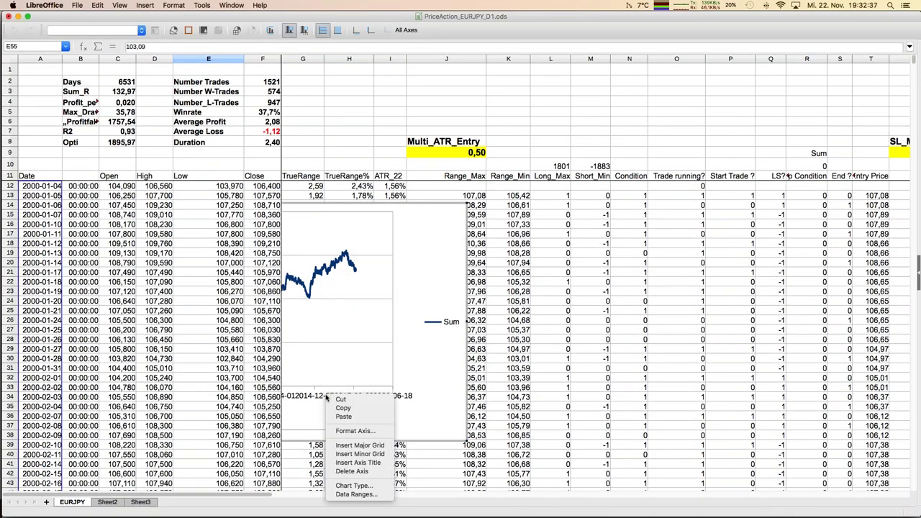
left_click(359, 445)
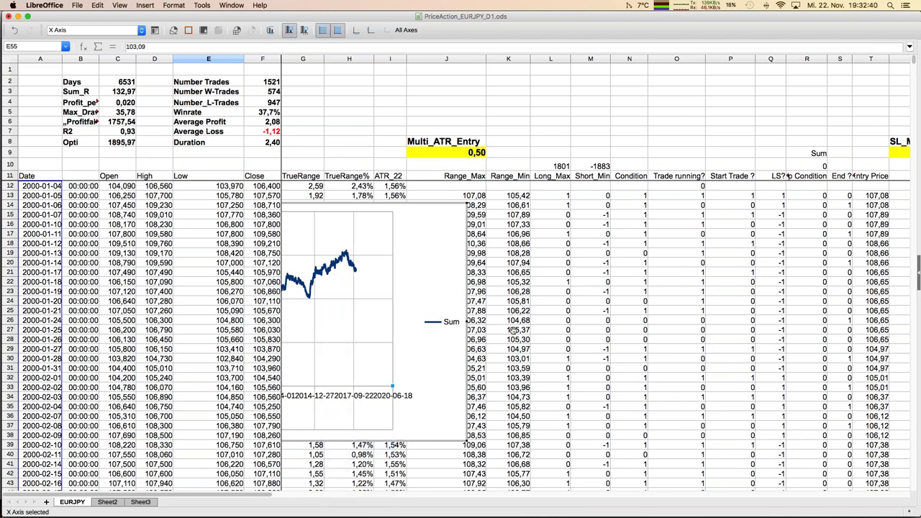
left_click(512, 329)
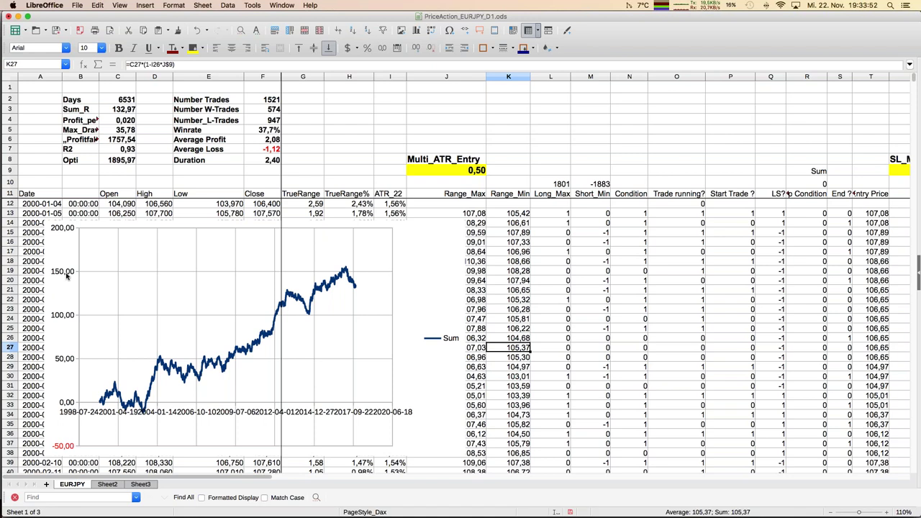
left_click(524, 301)
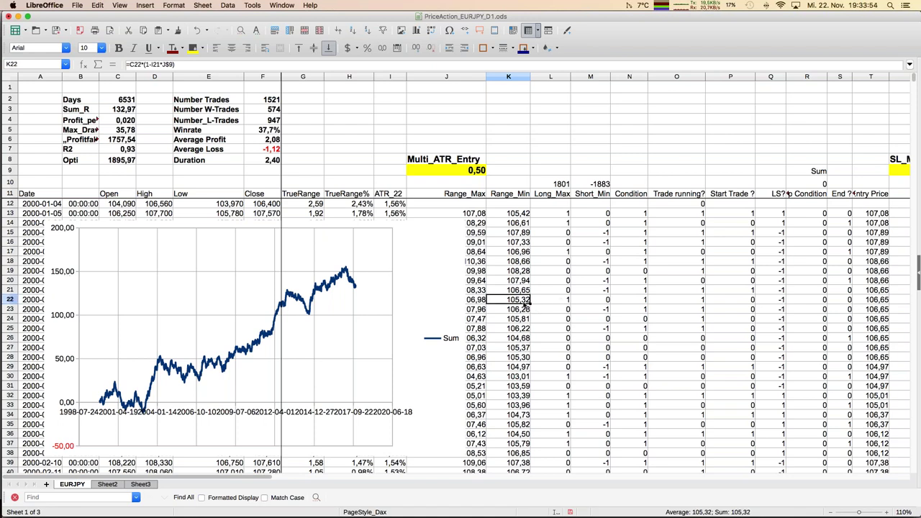
key("Right")
key("Right")
key("Right")
key("Right")
key("Right")
key("Right")
key("Right")
key("Right")
key("Right")
key("Right")
key("Right")
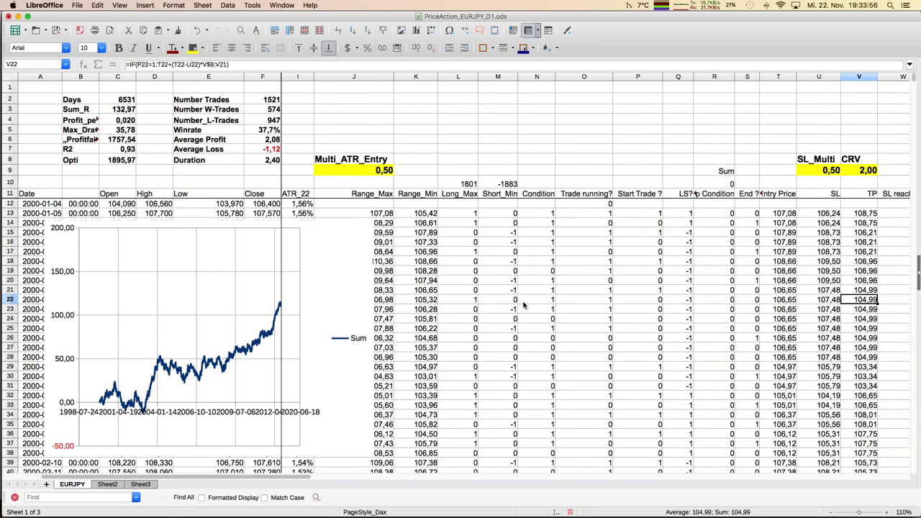
key("Right")
key("Right")
key("Right")
key("Right")
key("Right")
key("Right")
key("Right")
key("Right")
key("Right")
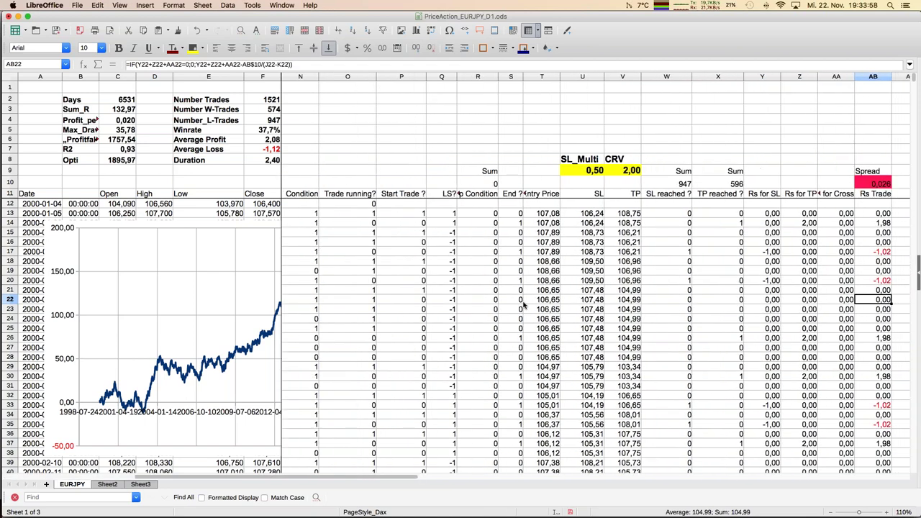
key("Right")
key("Right")
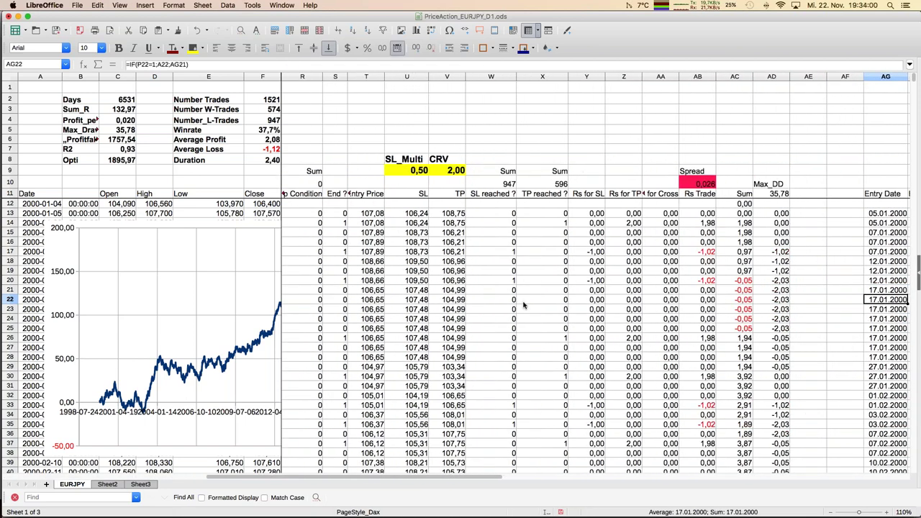
scroll(569, 336, "down", 11)
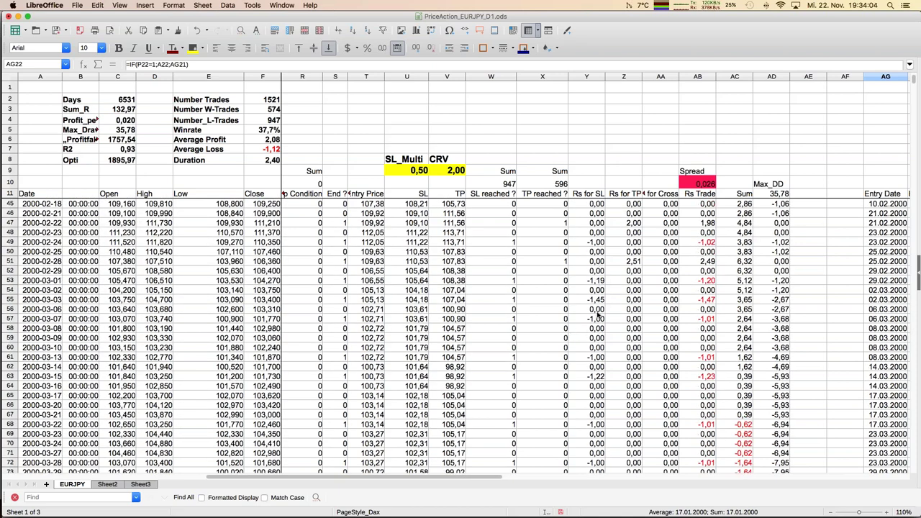
left_click(597, 300)
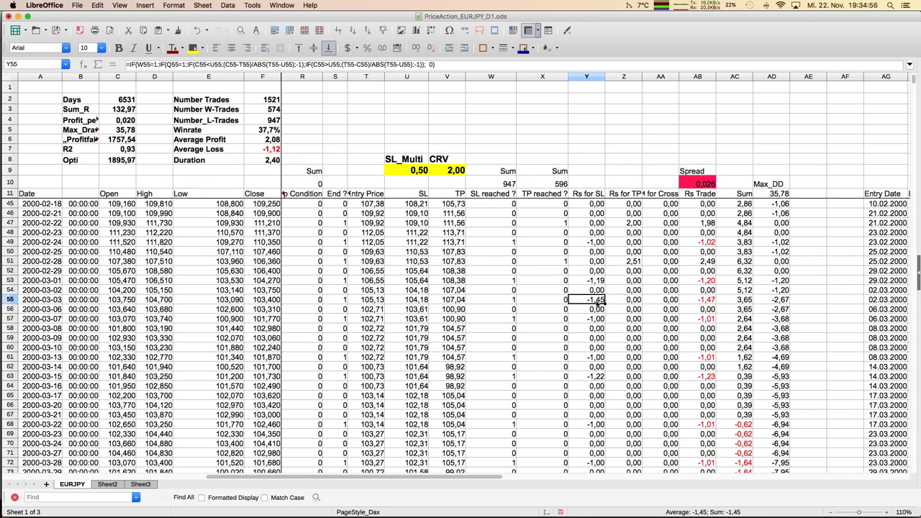
key("Left")
key("Left")
key("Left")
key("Left")
key("Left")
key("Left")
key("Left")
key("Left")
key("Left")
key("Left")
key("Left")
key("Left")
key("Left")
key("Left")
key("Left")
key("Left")
key("Left")
key("Left")
key("Left")
key("Left")
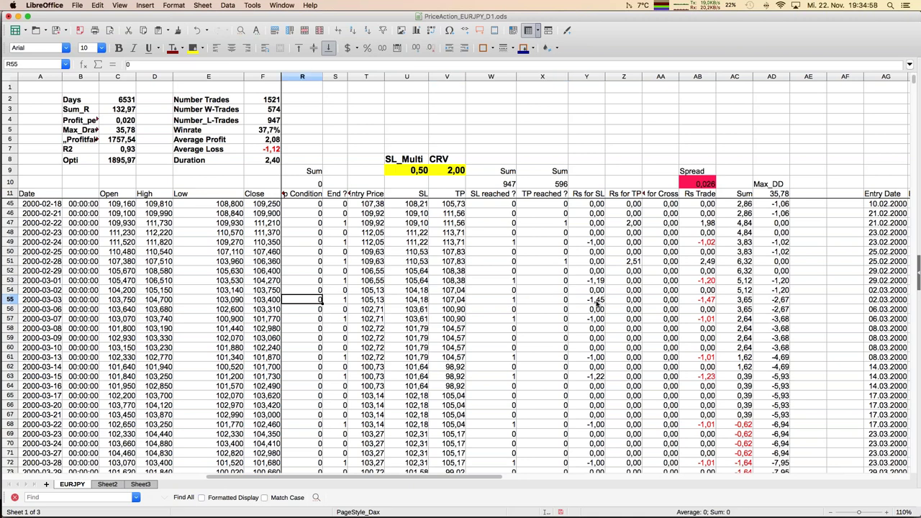
key("ctrl+Up")
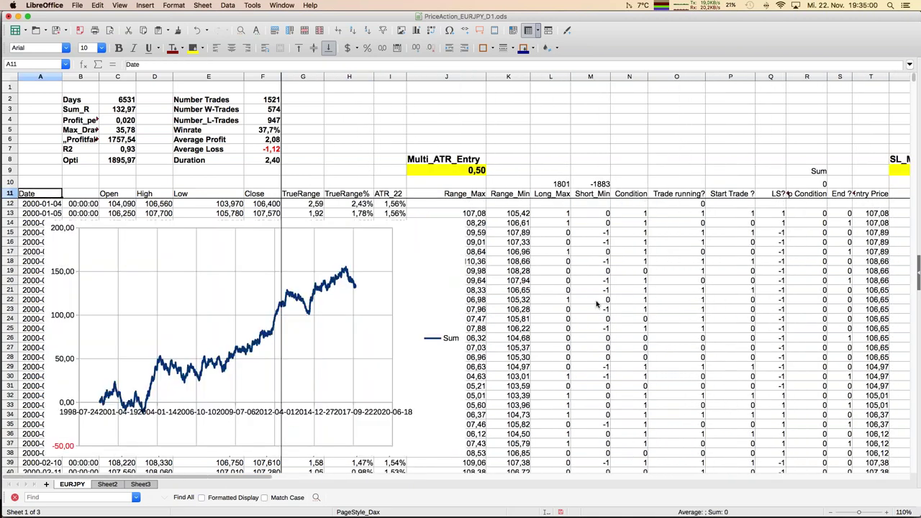
Step: Try a Multi_ATR_Entry of 0,4 in J9, raising Sum_R to 231,26 over 1856 trades
left_click(449, 170)
type("0,4")
key("Return")
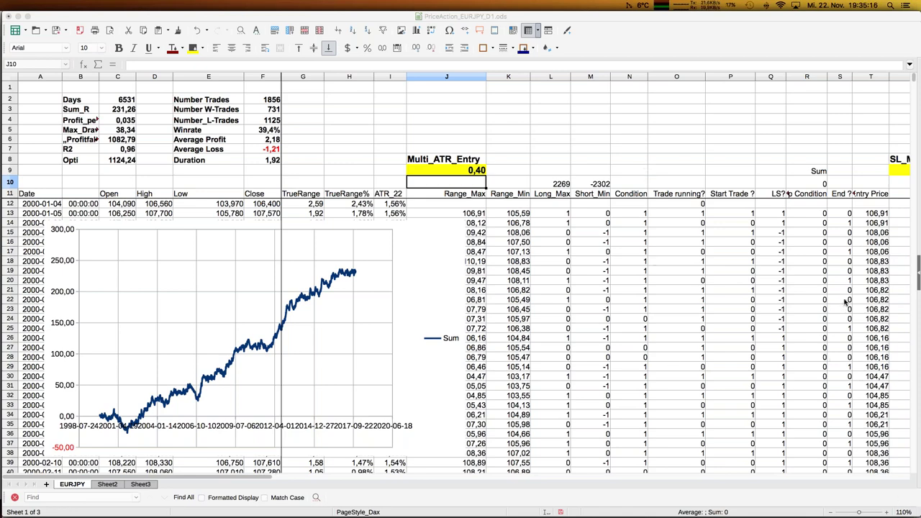
Step: Confirm SL_Multi in U9 follows J9, then restore Multi_ATR_Entry to 0,5
left_click(830, 514)
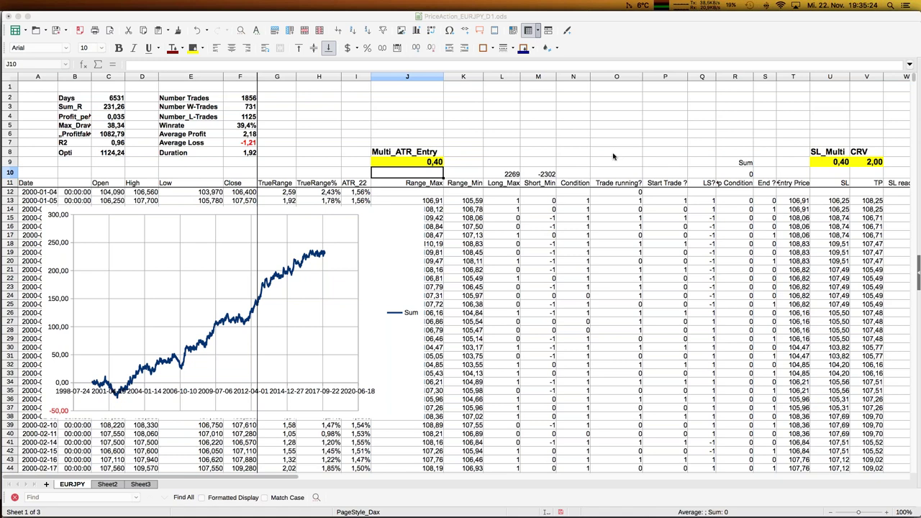
left_click(408, 164)
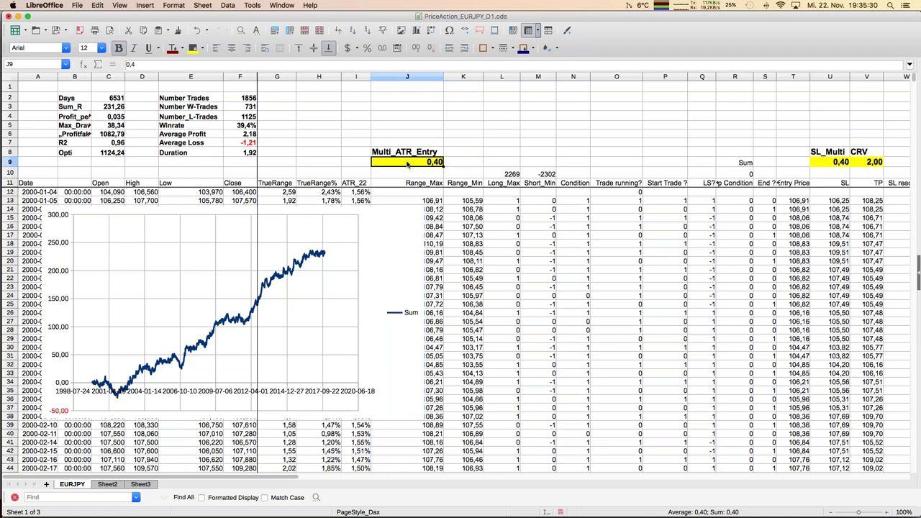
left_click(829, 161)
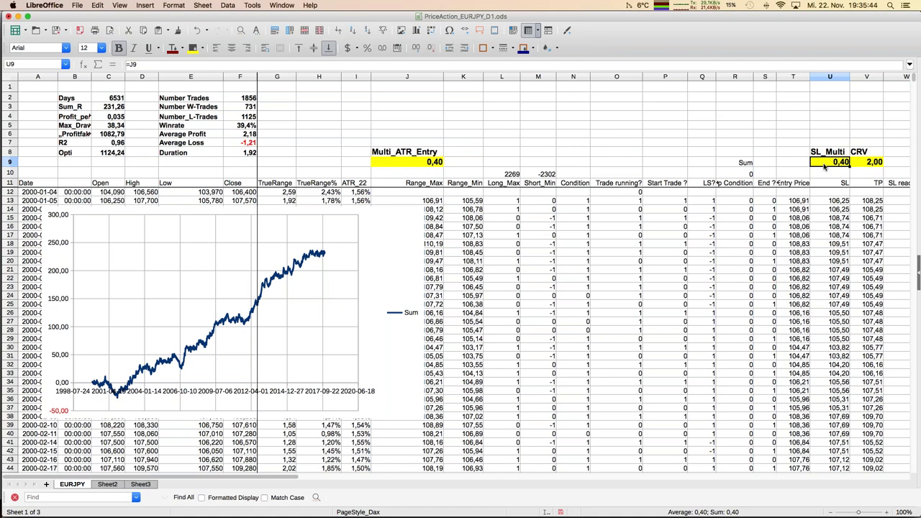
left_click(439, 165)
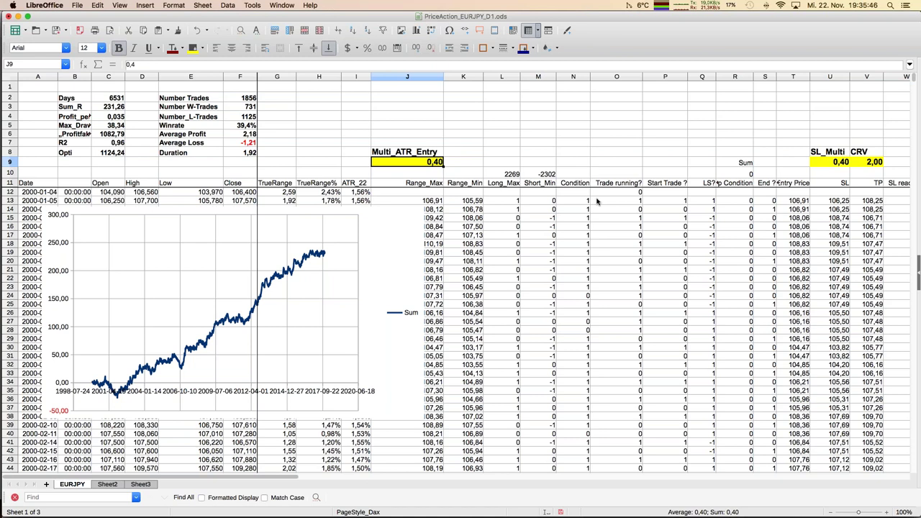
type("0,5")
key("Return")
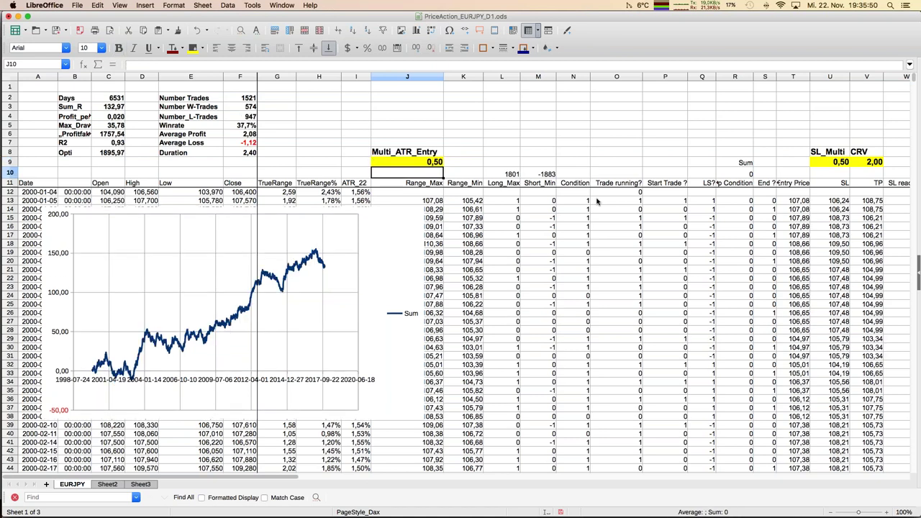
Step: Try a Multi_ATR_Entry of 0,3 in J9
key("Up")
type("0,3")
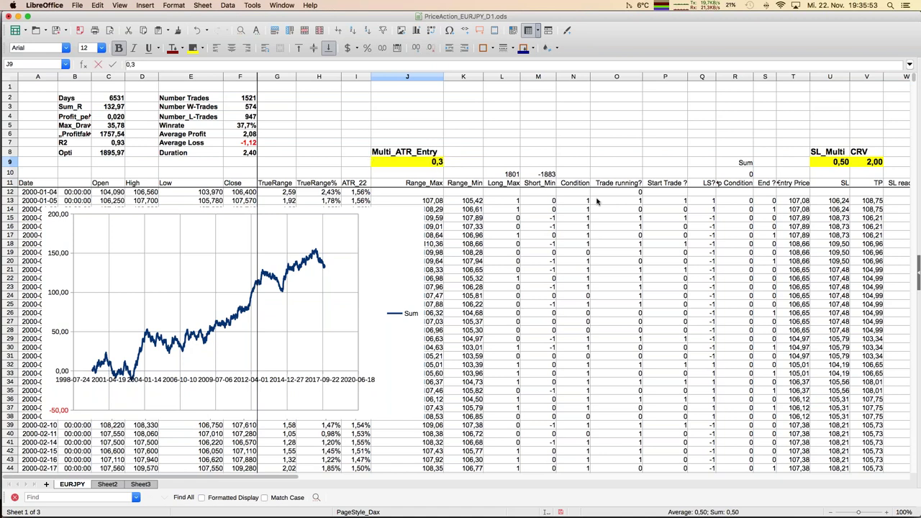
key("Return")
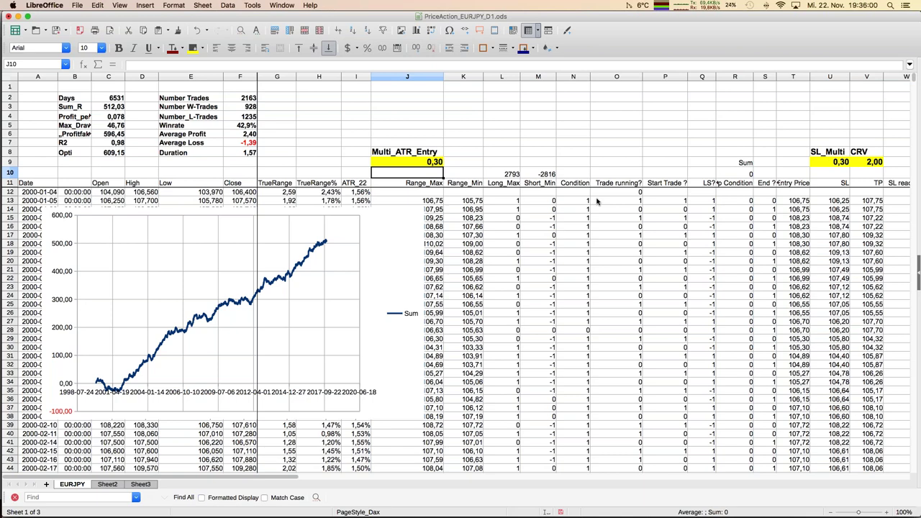
Step: Set Multi_ATR_Entry to 1, dropping the backtest to 492 trades and 33,1% win rate
key("Up")
type("1")
key("Return")
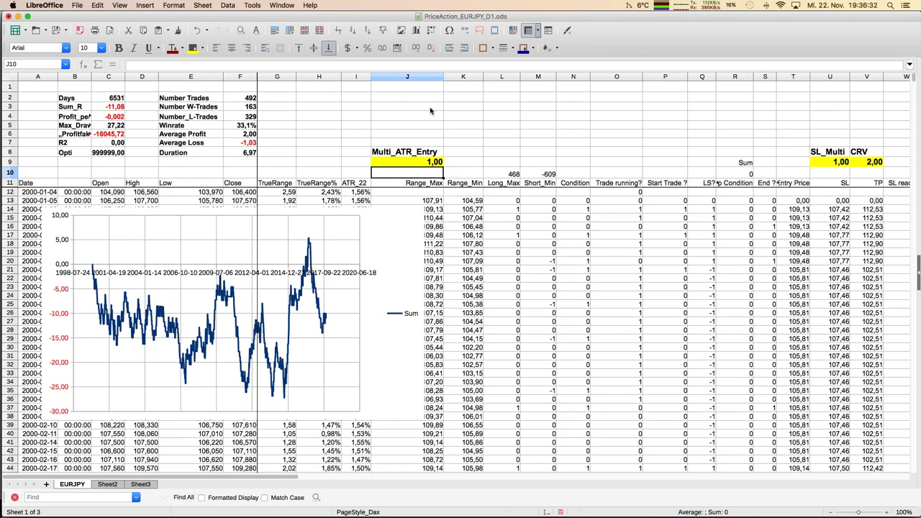
Step: Enter 0,75 as Multi_ATR_Entry in J9, yielding 873 trades and Sum_R 62,16
left_click(428, 164)
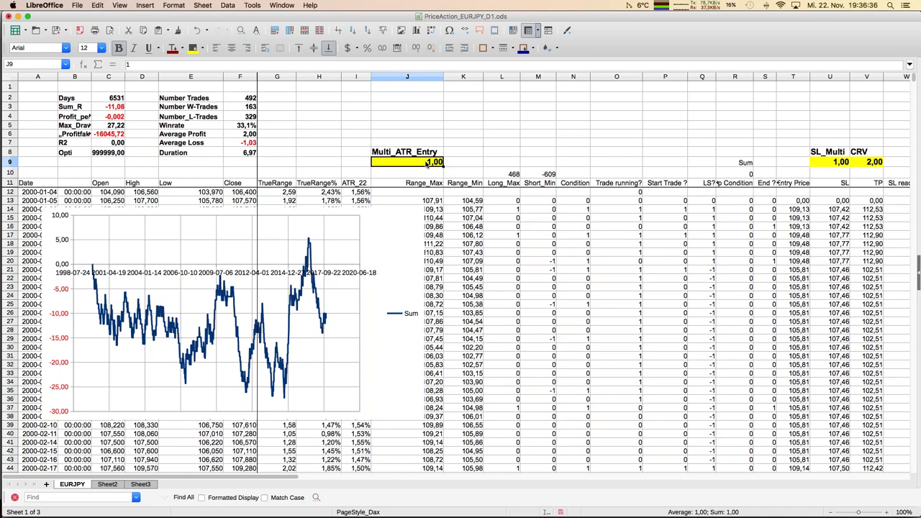
type("0,75")
key("Return")
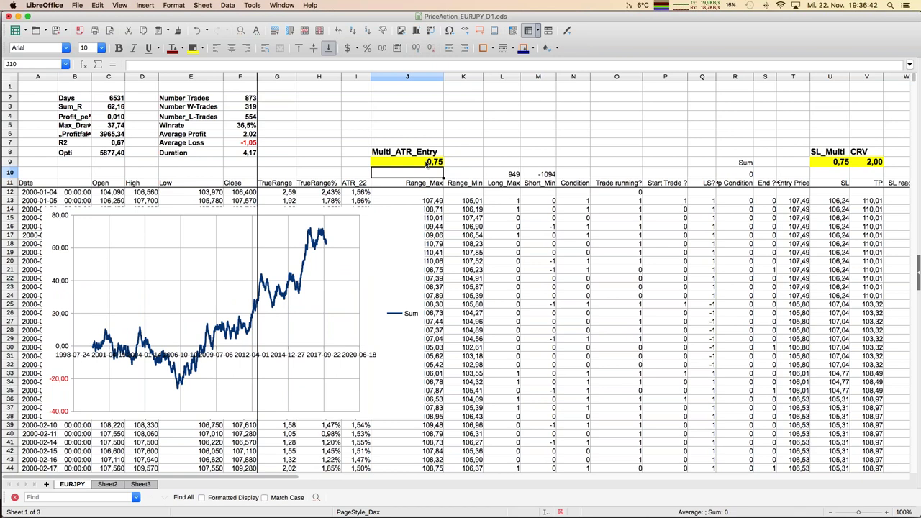
Step: Select J9 again and move right along row 9 toward the SL_Multi and CRV values
left_click(427, 163)
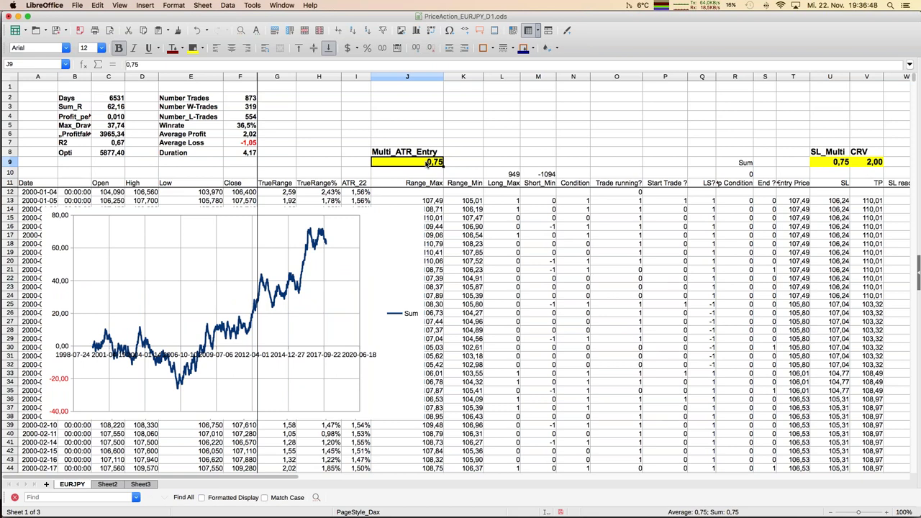
key("Right")
key("Right")
key("Right")
key("Right")
key("Right")
key("Right")
key("Right")
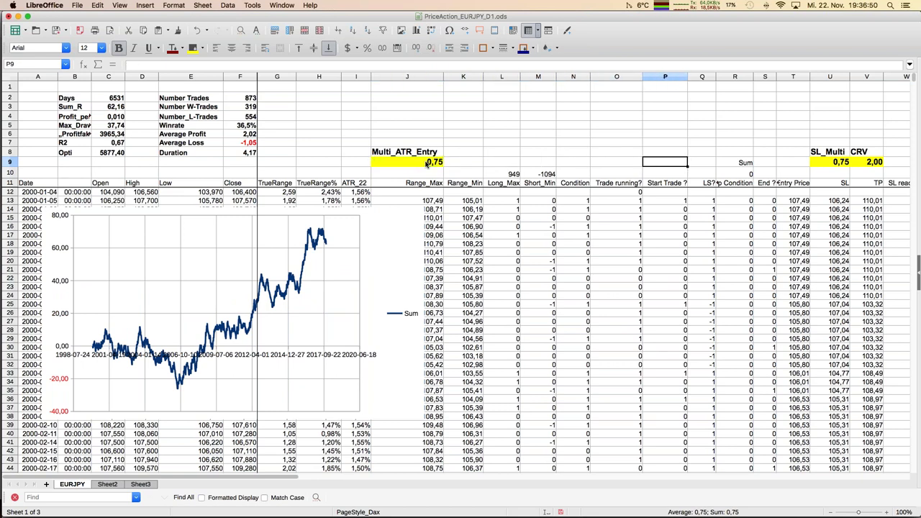
key("Right")
key("Right")
key("Right")
key("Right")
key("Right")
key("Right")
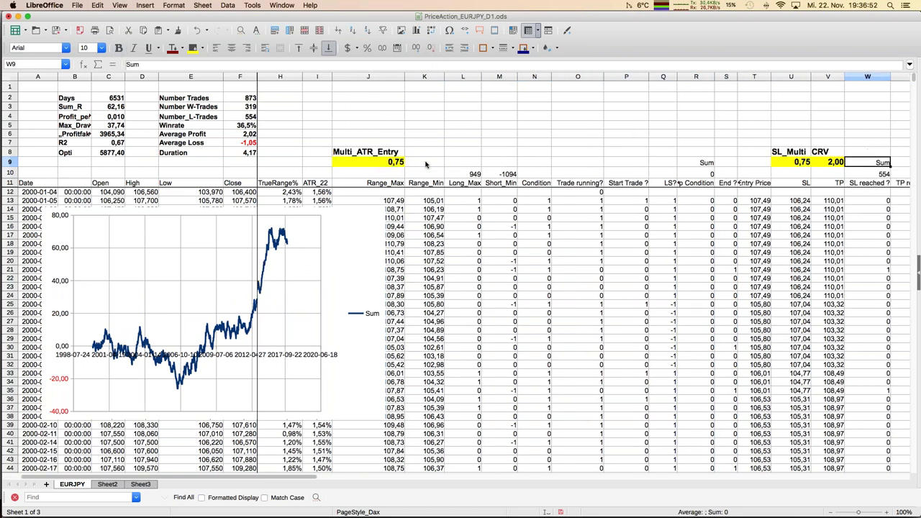
Step: Try a CRV of 1,00 in V9
key("Left")
type("1")
key("Return")
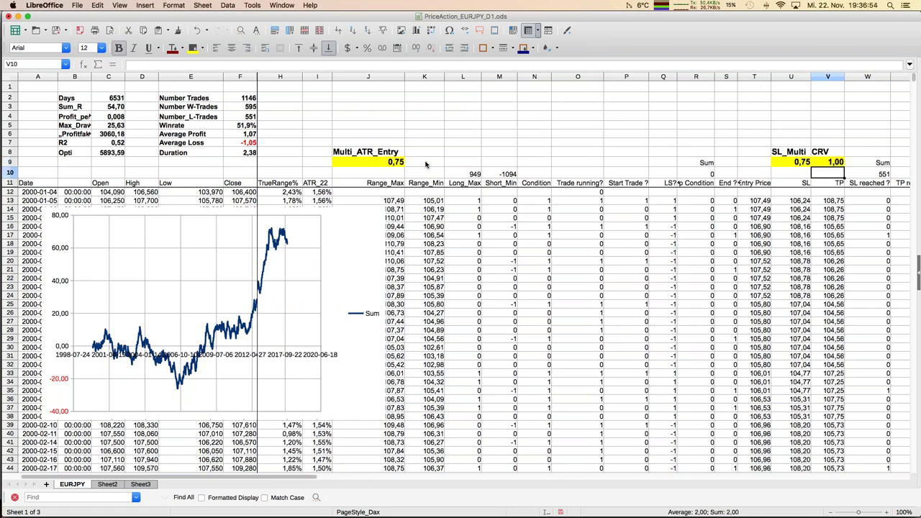
Step: Change the CRV to 0,90, giving 1176 trades, Sum_R 59,15 and a 54,4% win rate
key("Left")
key("Left")
key("Left")
key("Left")
key("Left")
key("Left")
key("Left")
key("Left")
key("Left")
key("Left")
key("Left")
key("Left")
key("Left")
key("Left")
key("Left")
key("Left")
key("Left")
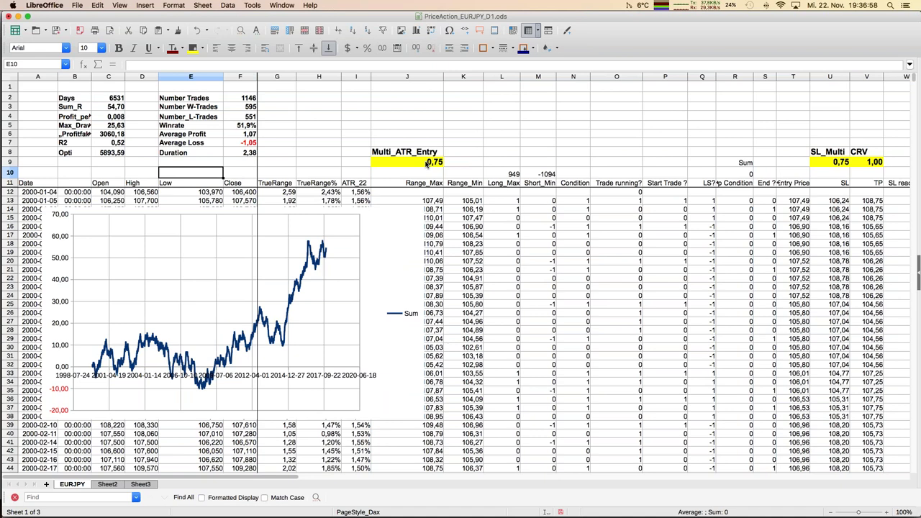
key("Right")
key("Right")
key("Right")
key("Right")
key("Right")
key("Right")
key("Right")
key("Right")
key("Right")
key("Right")
key("Right")
key("Right")
key("Right")
key("Right")
key("Right")
key("Right")
key("Right")
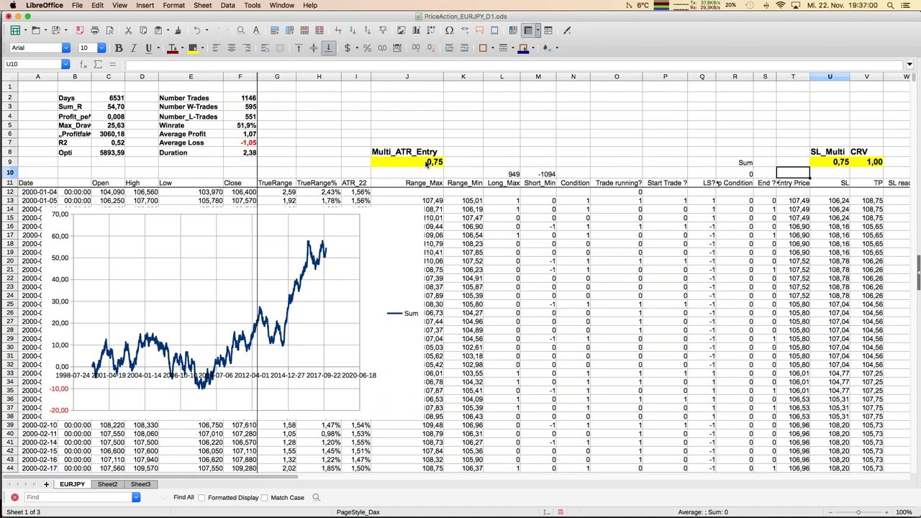
key("Up")
type("0,9")
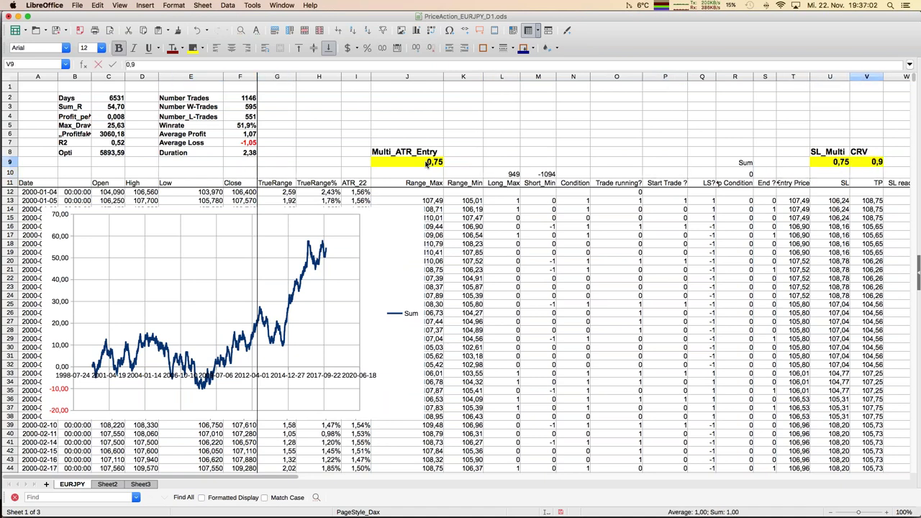
key("Return")
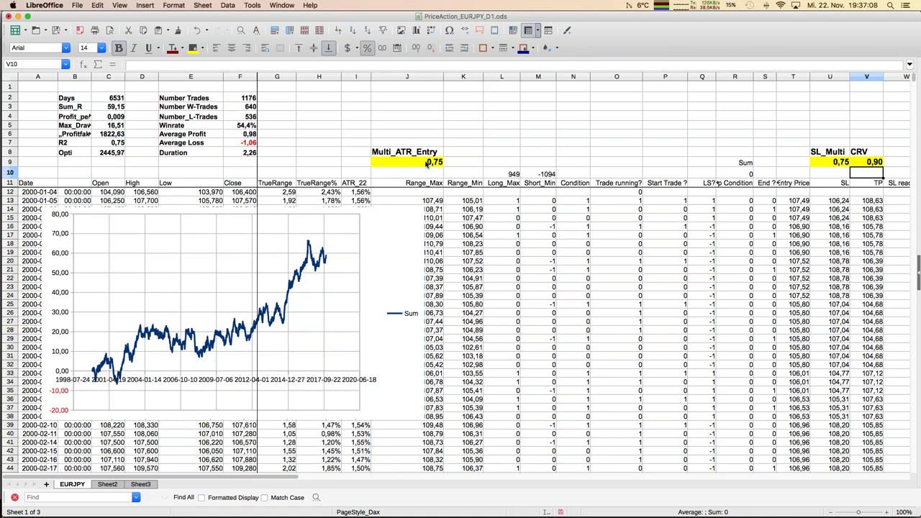
key("Up")
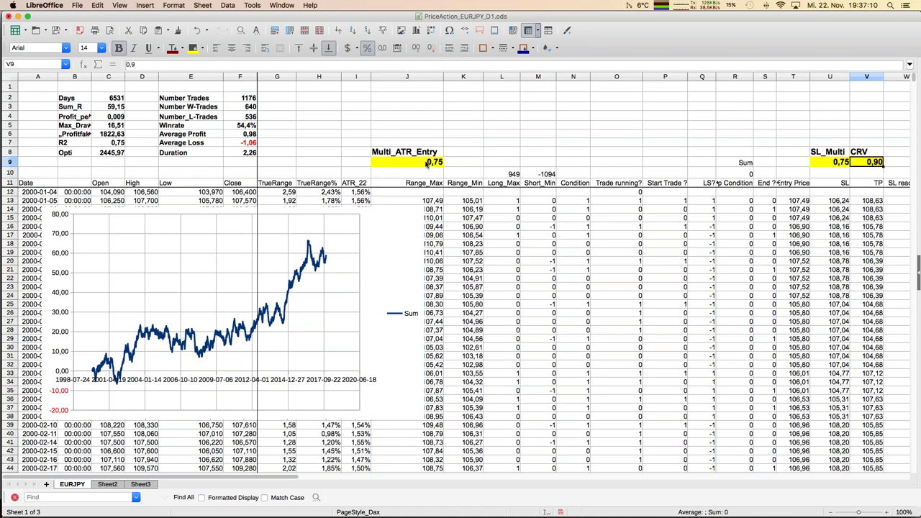
key("Left")
key("Left")
key("Left")
key("Left")
key("Left")
key("Left")
key("Left")
key("Left")
key("Left")
key("Left")
key("Left")
key("Left")
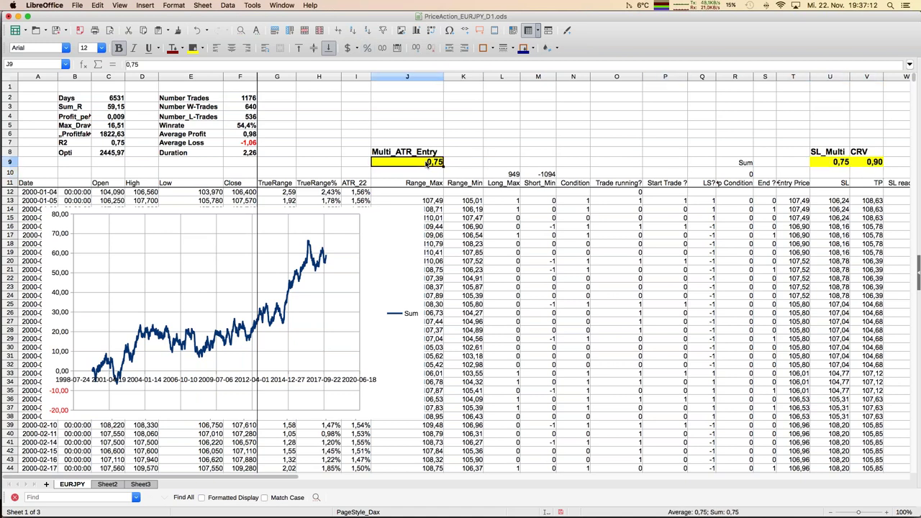
Step: Commit 0,5 as Multi_ATR_Entry in J9 and move to the CRV cell V9
type("0,5")
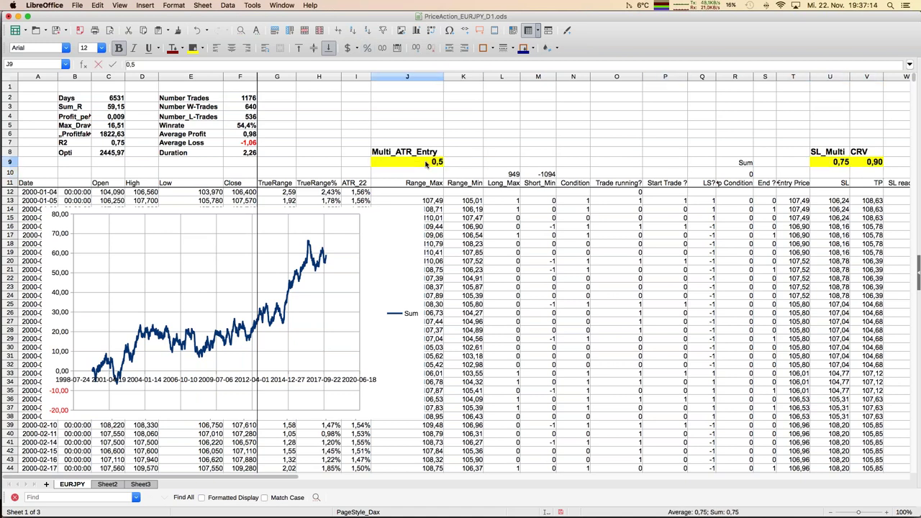
key("Return")
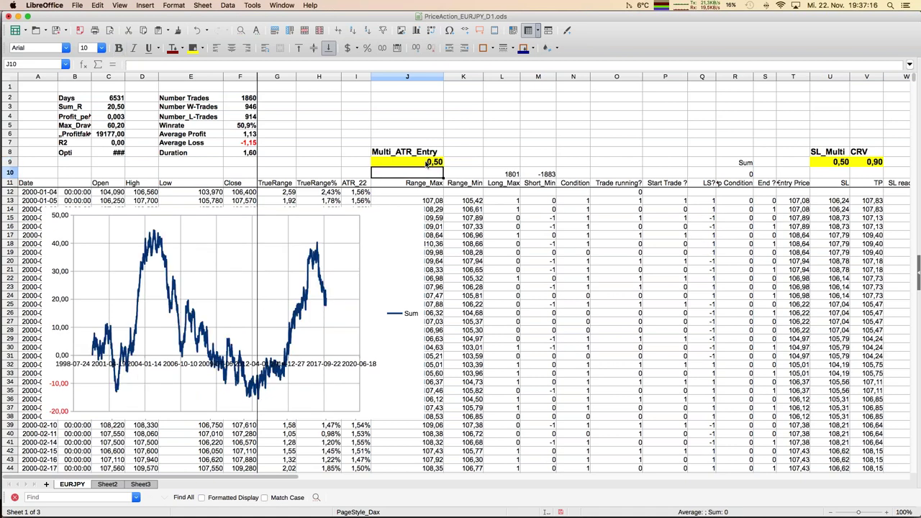
key("Up")
key("Right")
key("Right")
key("Right")
key("Right")
key("Right")
key("Right")
key("Right")
key("Right")
key("Right")
key("Right")
key("Right")
key("Right")
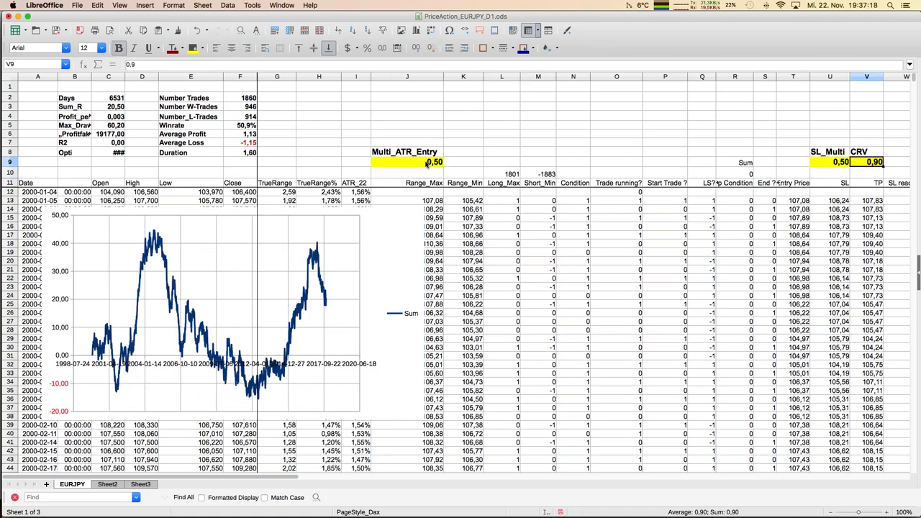
Step: Set the CRV to 1,90 for a 39,8% win rate, then return to J9
type("1,9")
key("Return")
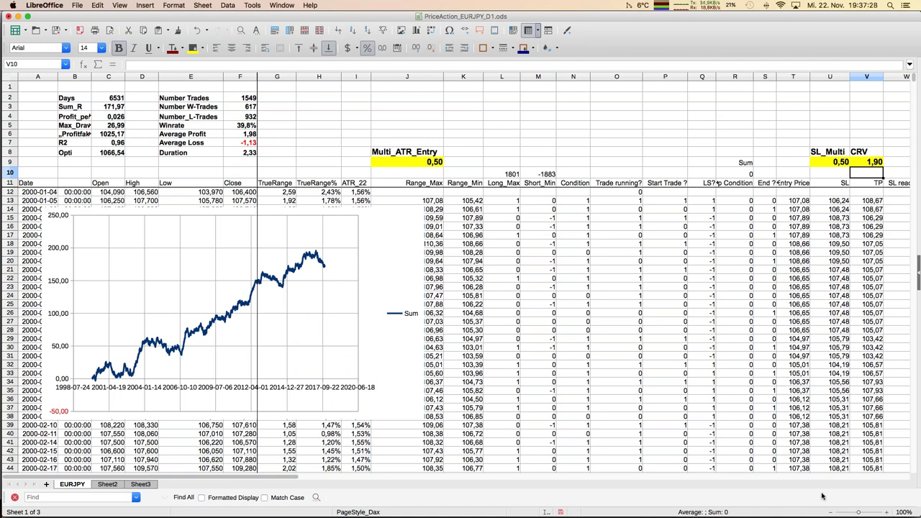
key("Up")
key("Left")
key("Left")
key("Left")
key("Left")
key("Left")
key("Left")
key("Left")
key("Left")
key("Left")
key("Left")
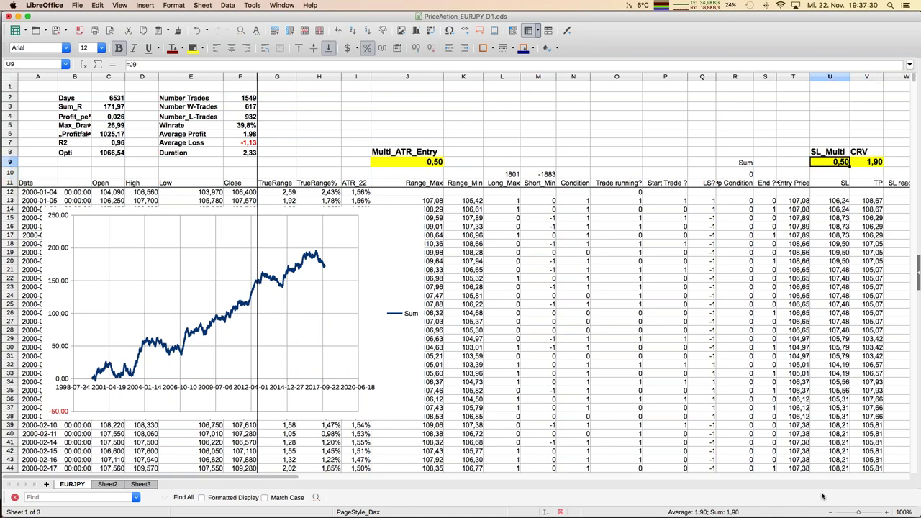
key("Left")
key("Left")
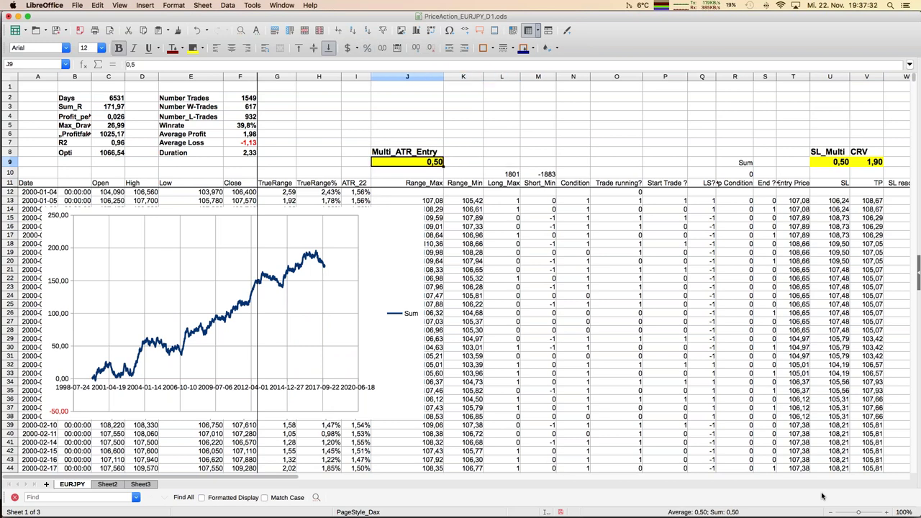
Step: Enter 0,33 as Multi_ATR_Entry in J9 and move across to the CRV cell
type("0,33")
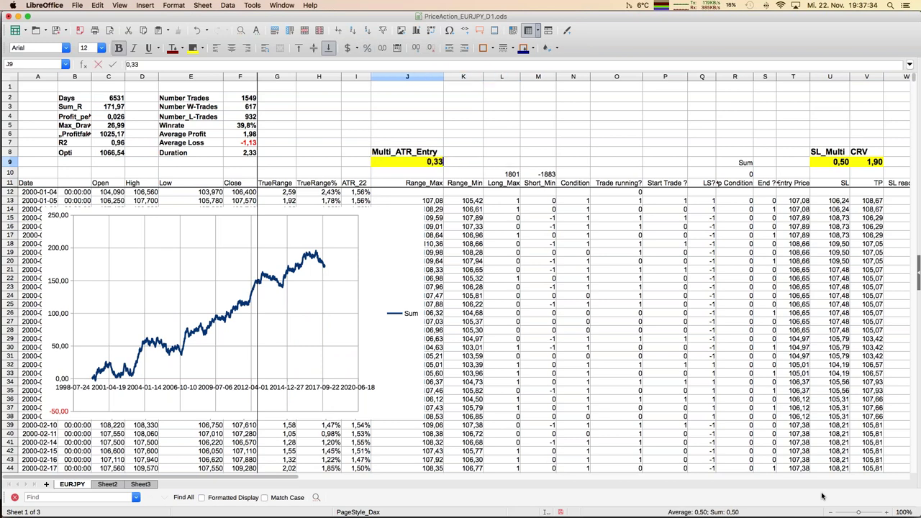
key("Return")
key("Up")
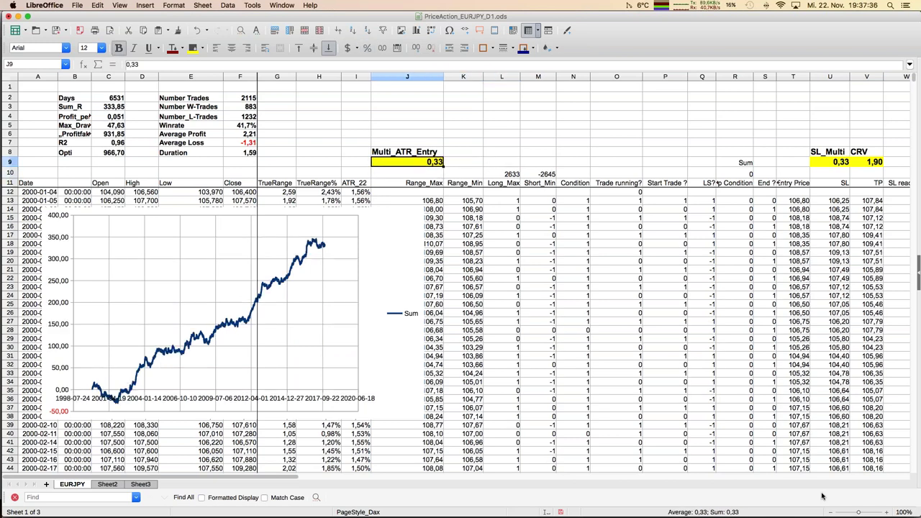
key("Right")
key("Right")
key("Right")
key("Right")
key("Right")
key("Right")
key("Right")
key("Right")
key("Right")
key("Right")
key("Right")
key("Right")
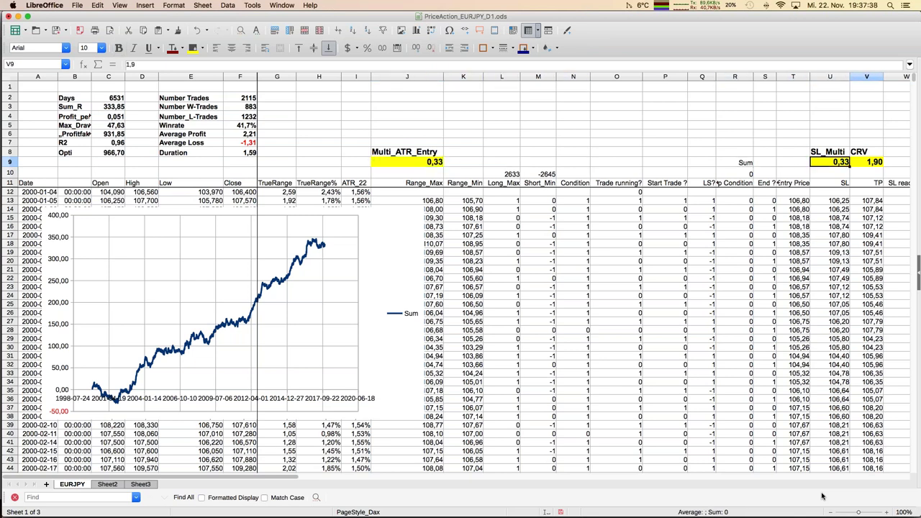
Step: Set the CRV to 2,50, reaching Sum_R 384,10 over 1963 trades, and switch to Excel's copy
type("2,5")
key("Return")
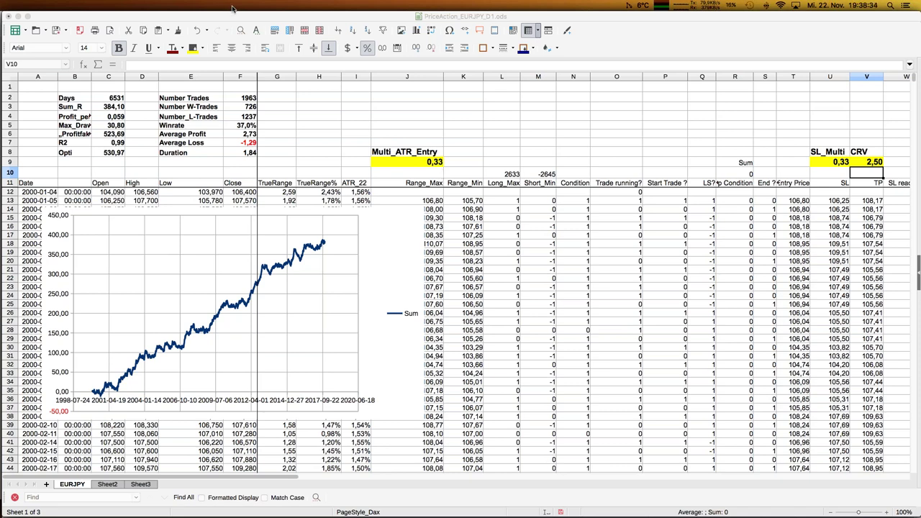
left_click(444, 118)
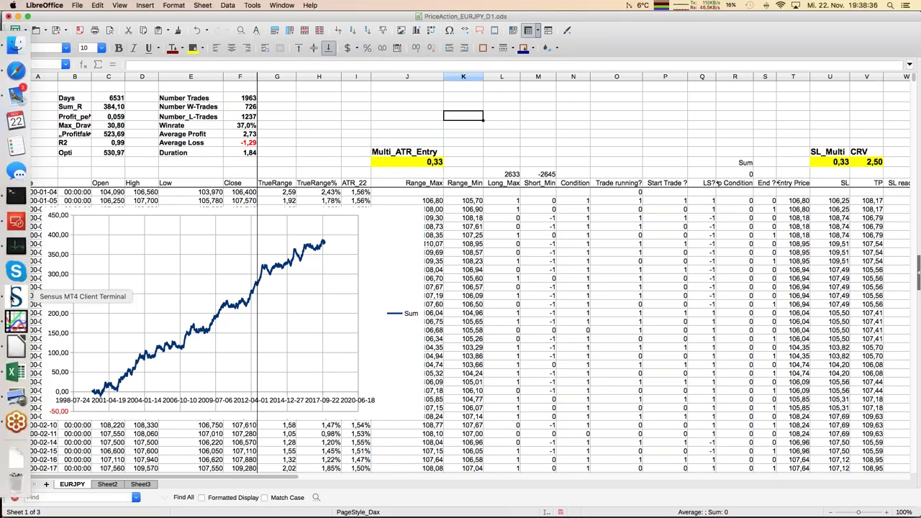
left_click(10, 374)
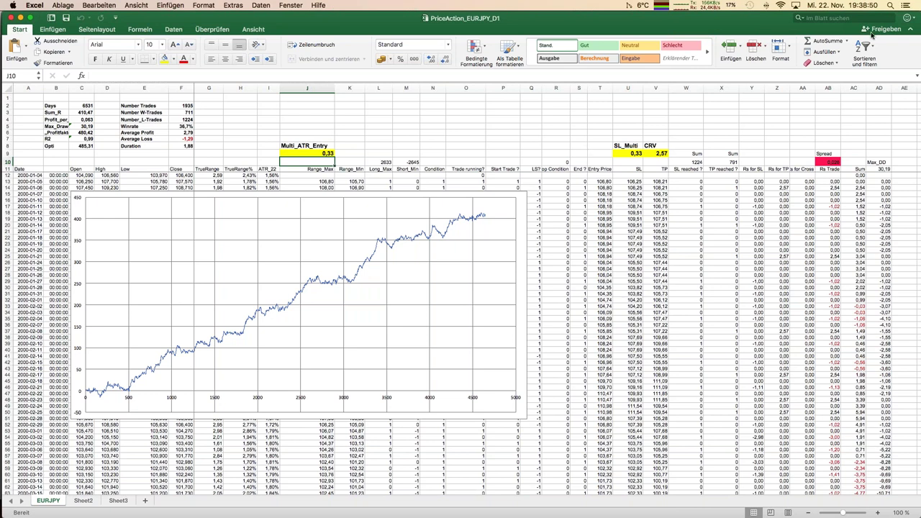
Step: In the Excel backtest, select entry multiplier cell J9 and show the Daten ribbon tools
key("ctrl+super+f")
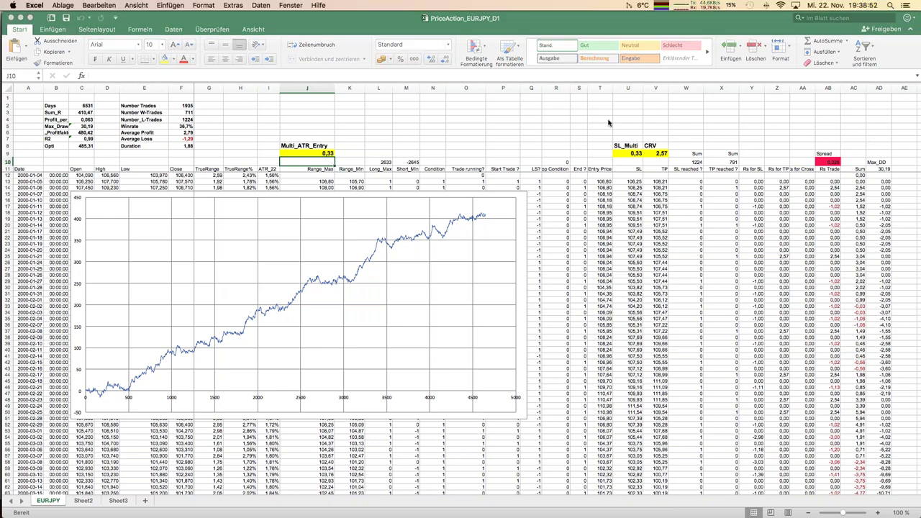
left_click(326, 153)
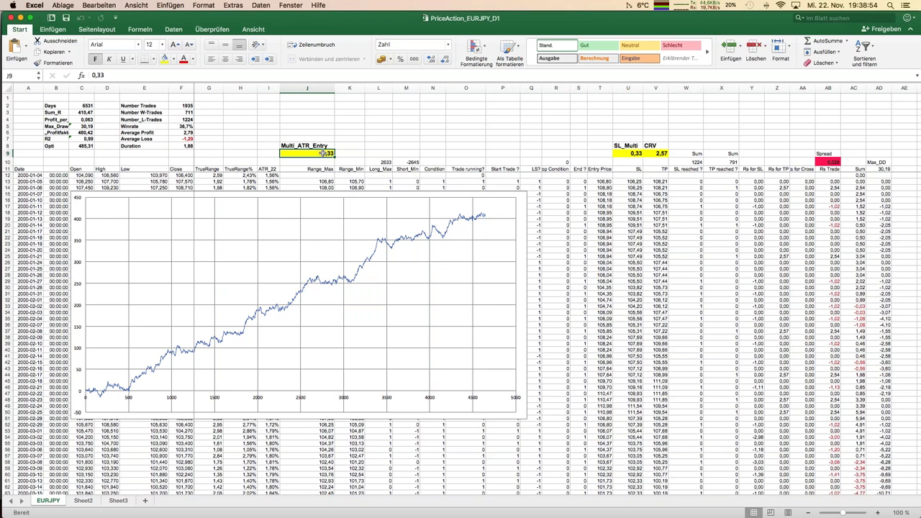
left_click(176, 30)
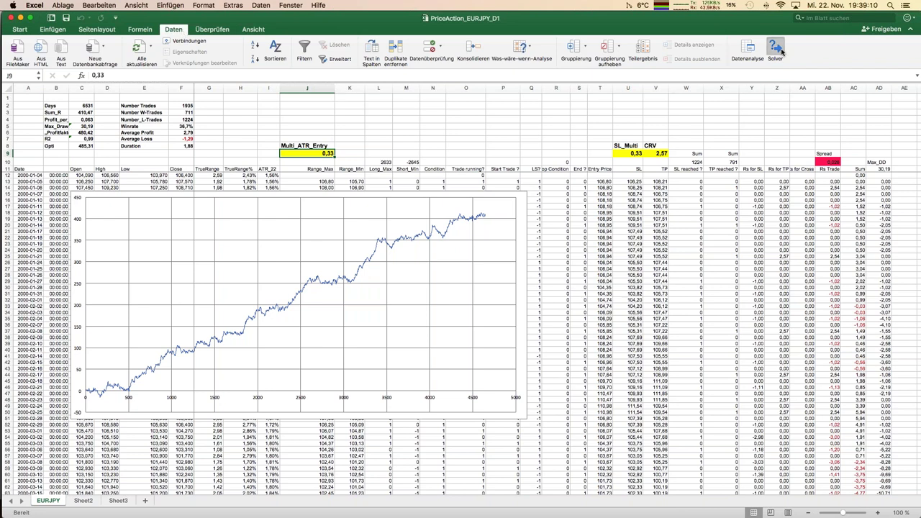
Step: Run Solver to minimize Opti and keep its solution, with multiplier 0,33 and CRV 2,57
left_click(775, 49)
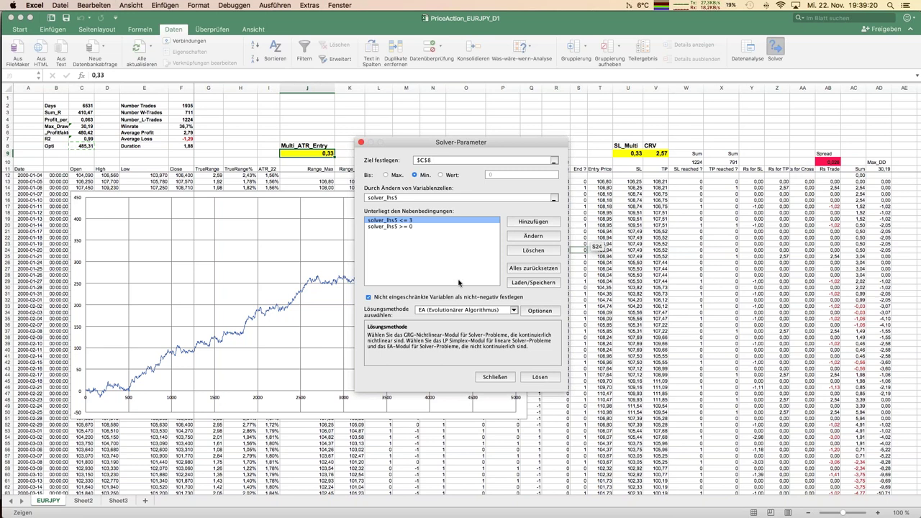
left_click(547, 378)
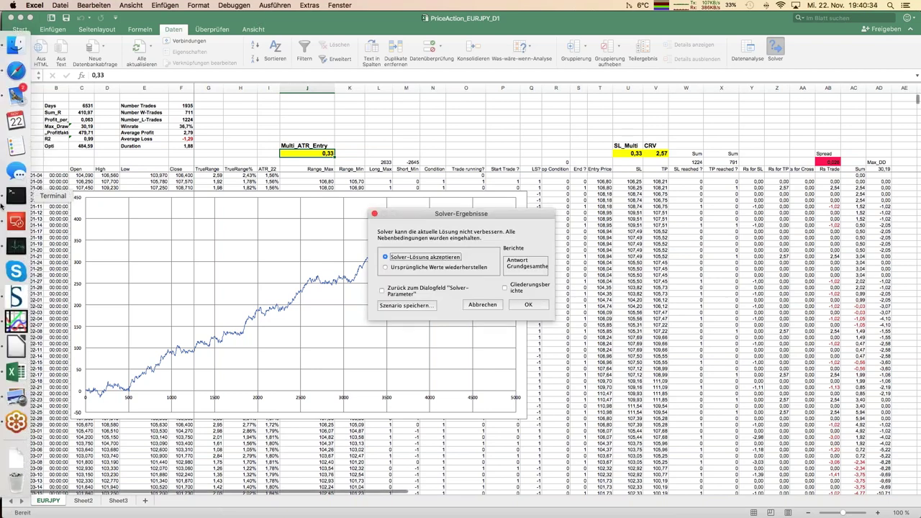
left_click(528, 305)
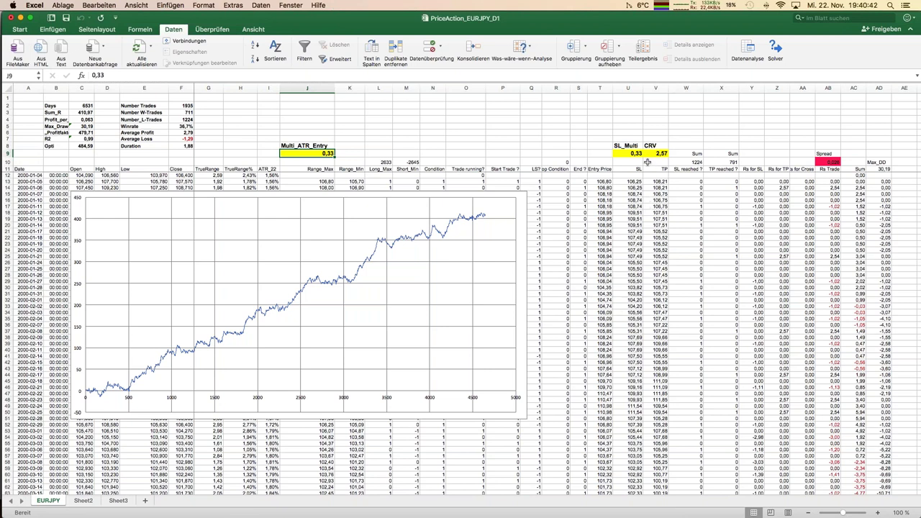
mouse_move(4, 167)
Step: Return to LibreOffice Calc and bring the PriceAction_XAUUSD_D1 workbook to the front
mouse_move(2, 372)
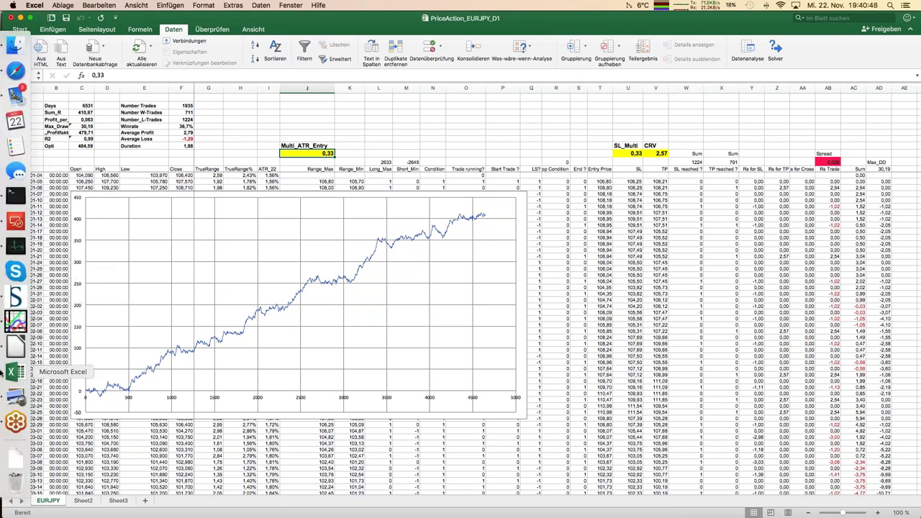
left_click(16, 346)
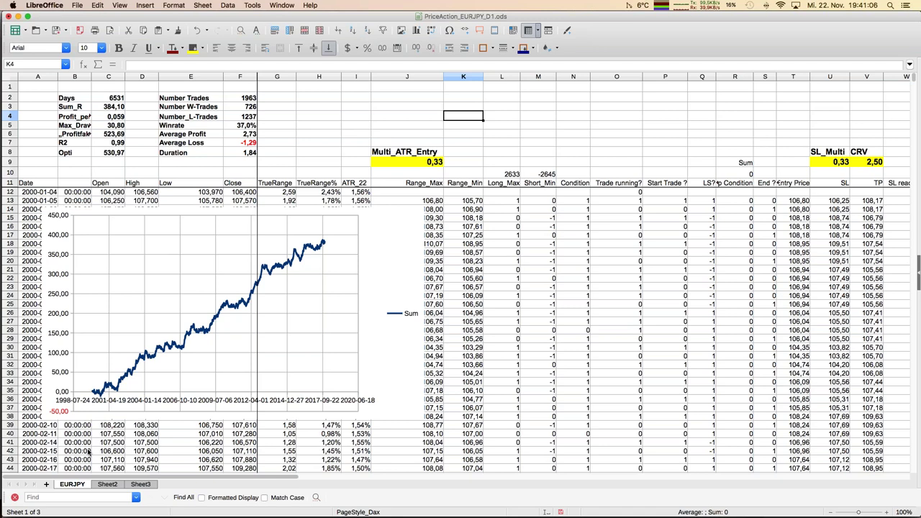
left_click(280, 6)
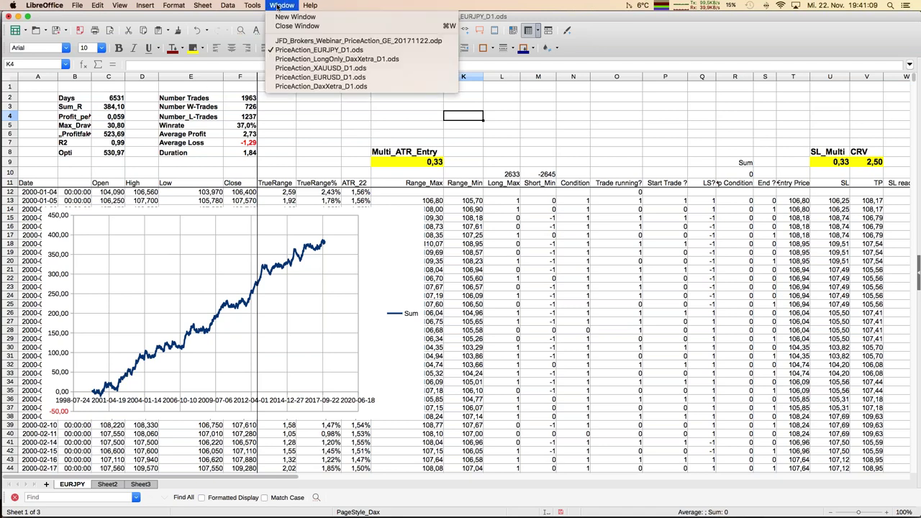
left_click(323, 68)
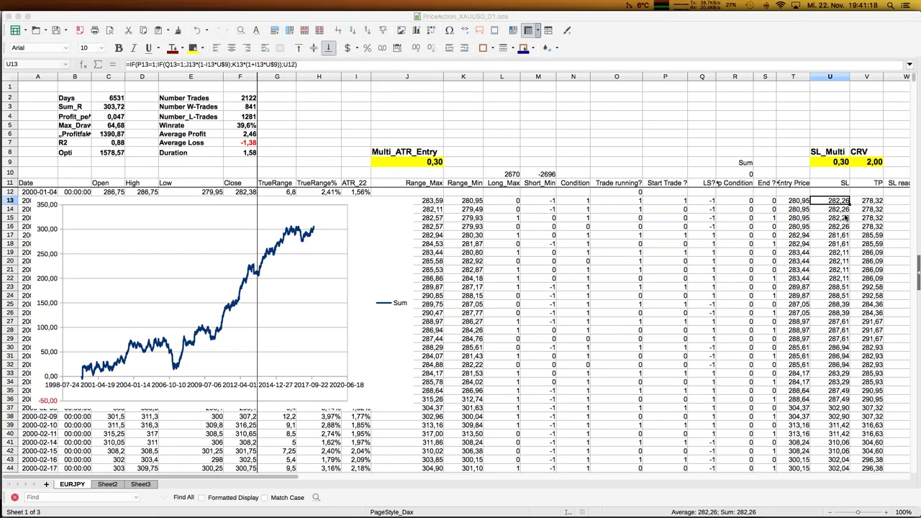
Step: Set the XAUUSD entry ATR multiplier in J9 to 0,25
left_click(420, 162)
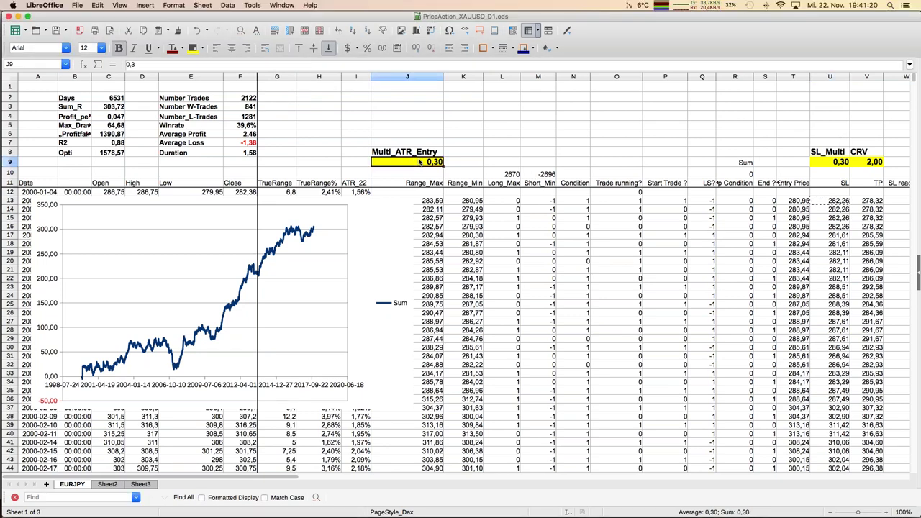
type("0,25")
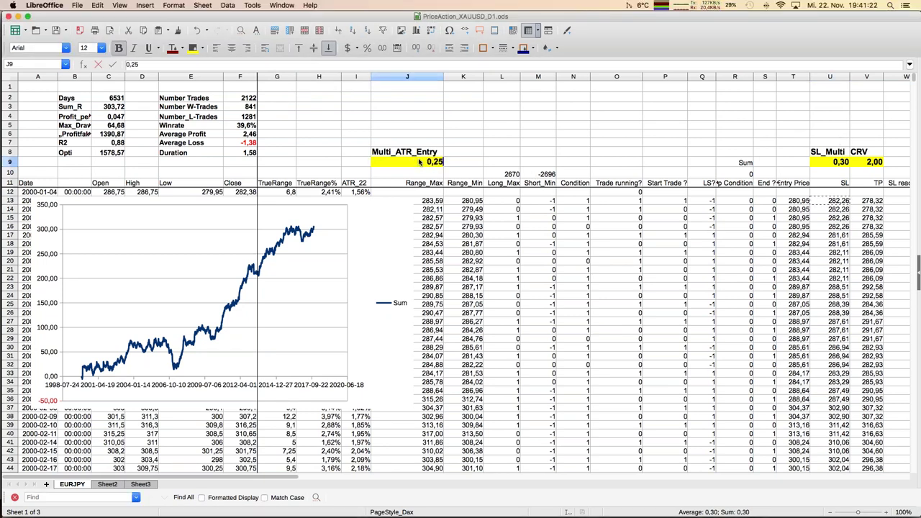
key("Return")
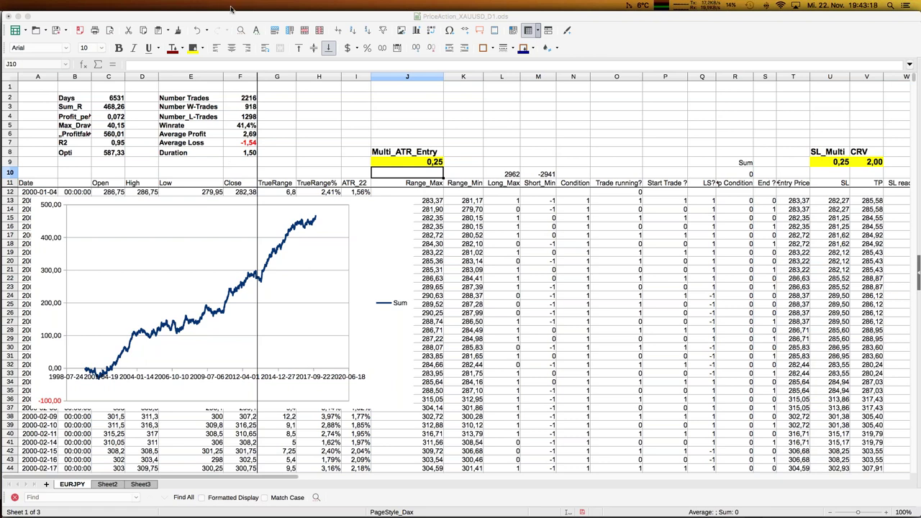
Step: Switch to the PriceAction_DaxXetra_D1.ods workbook from the Window menu and select a sheet cell
left_click(141, 106)
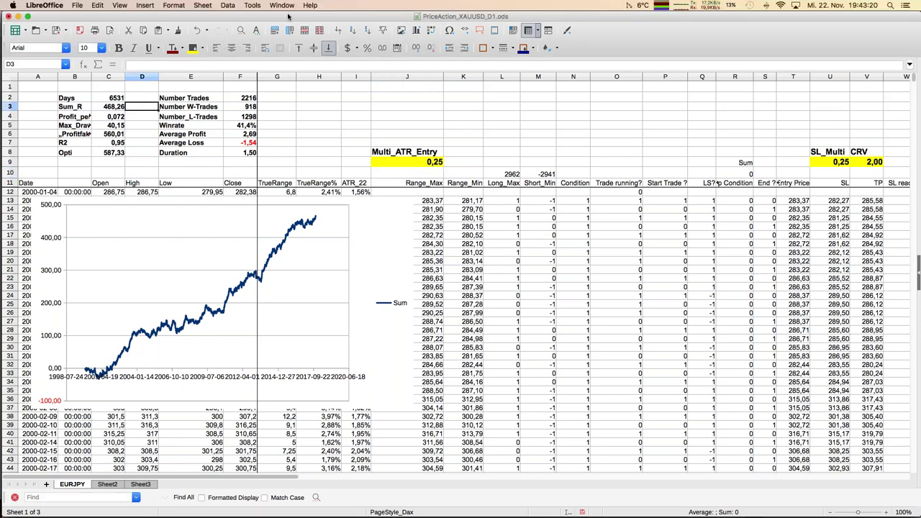
left_click(283, 6)
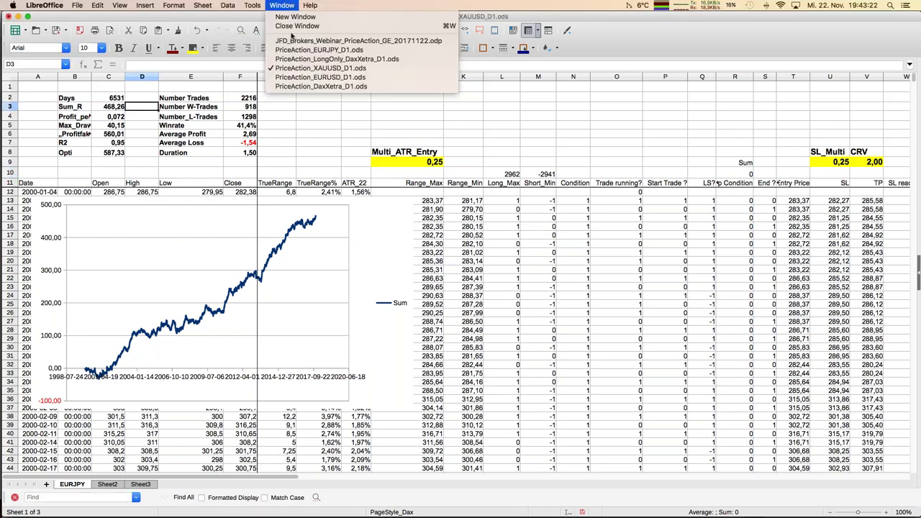
left_click(298, 86)
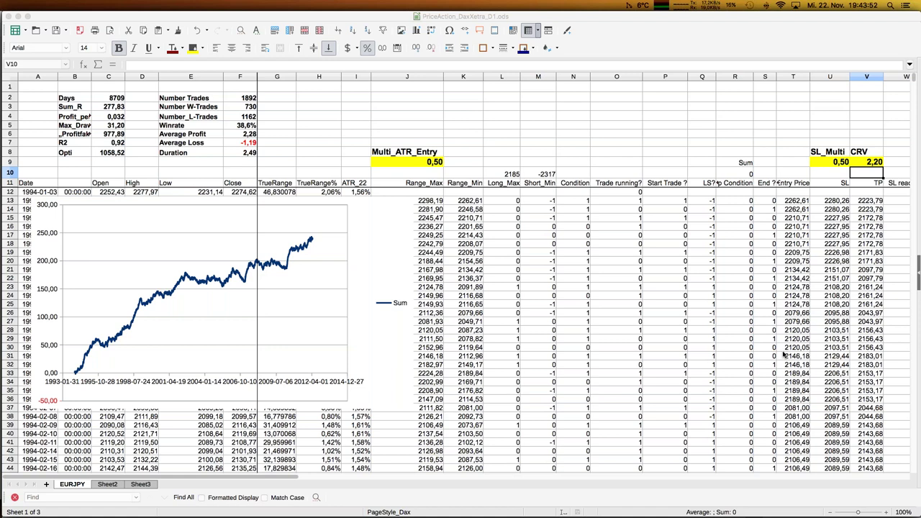
left_click(334, 115)
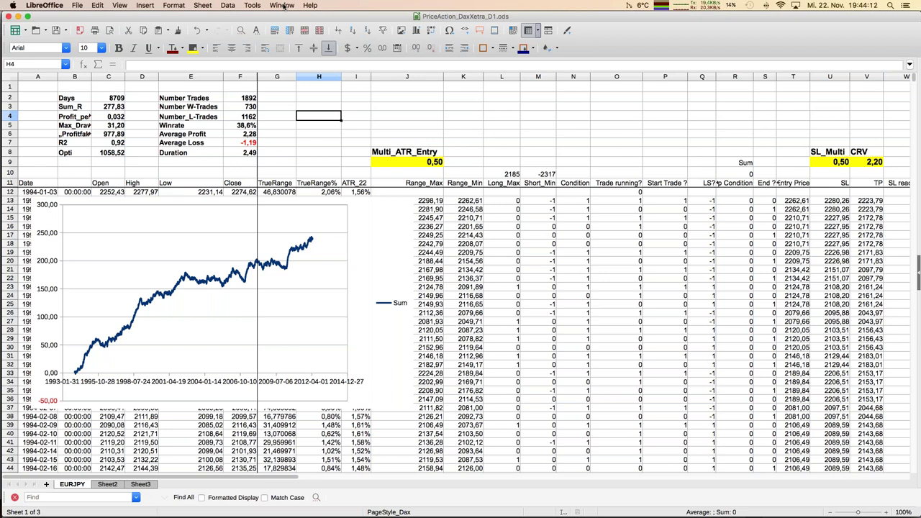
Step: Switch to PriceAction_LongOnly_DaxXetra_D1.ods and inspect the Range_Min formula in K13
left_click(284, 5)
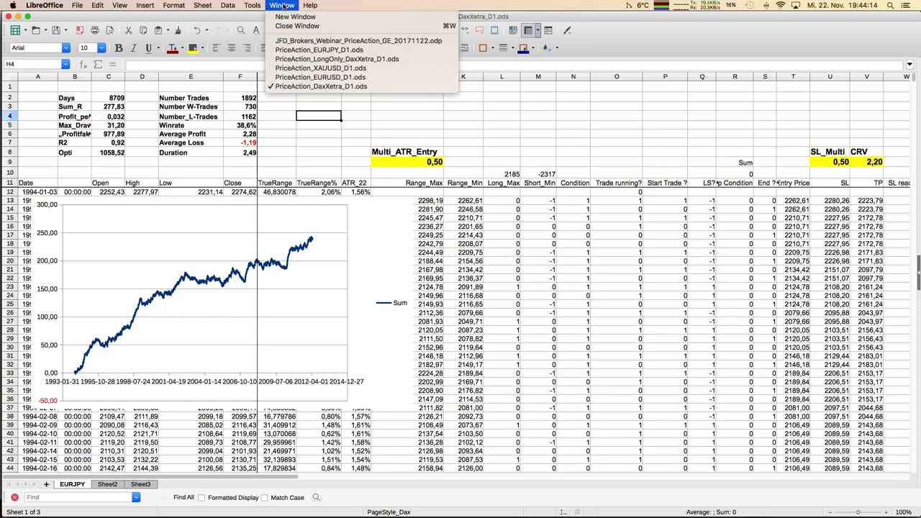
left_click(314, 63)
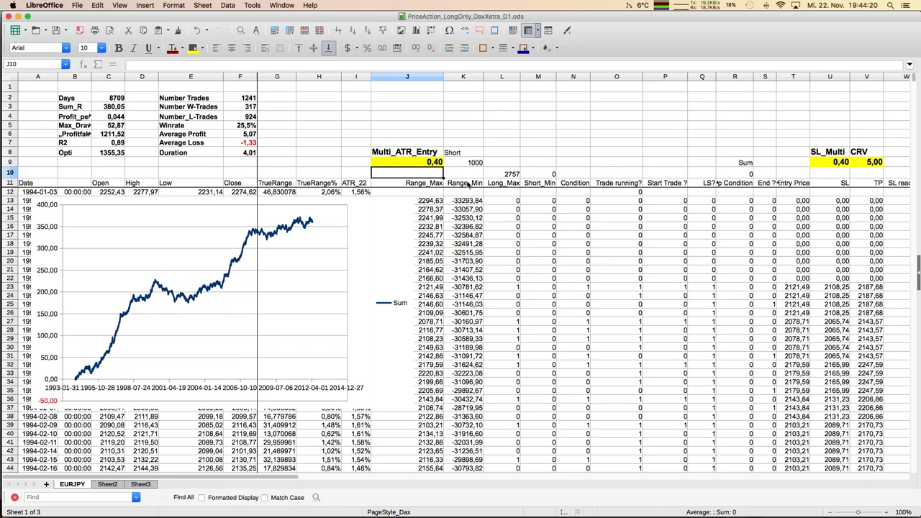
left_click(468, 202)
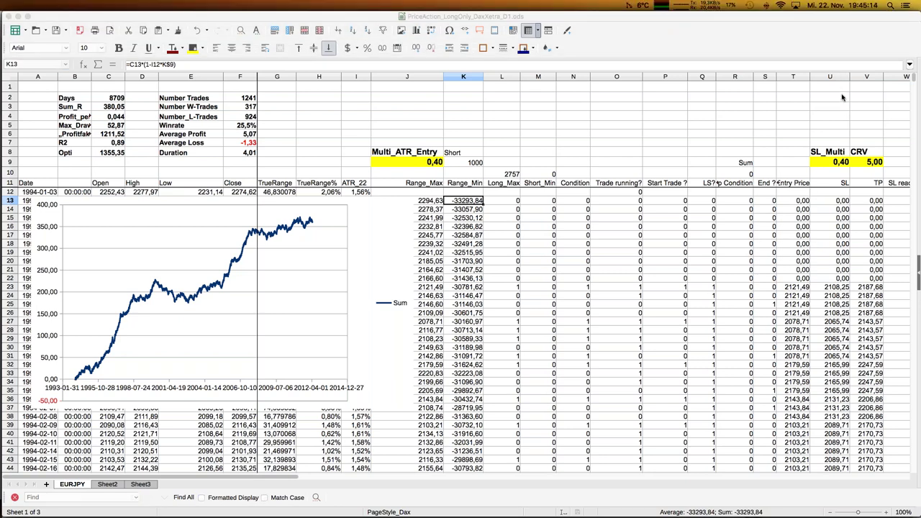
Step: Try entry multipliers 0,3, 0,5, 0,2, 0,6 and 0,3 in J9, then restore 0,4
left_click(419, 162)
left_click(435, 164)
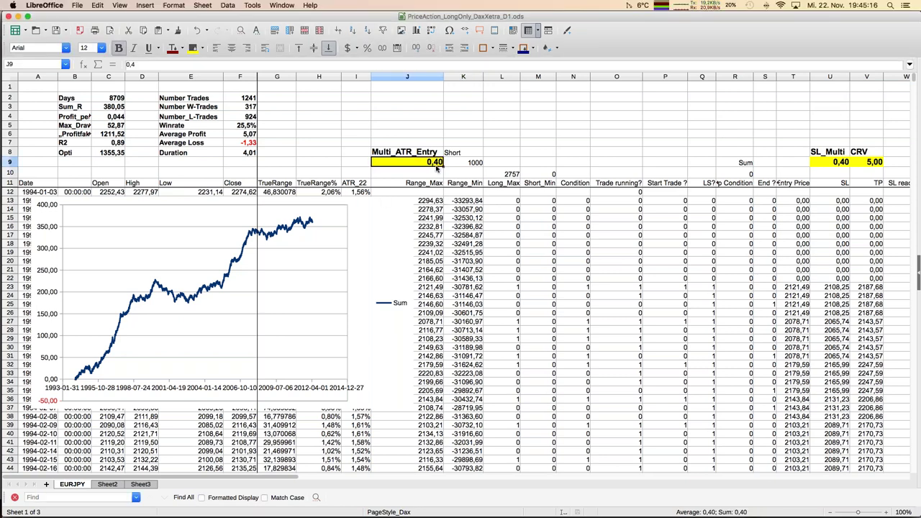
type("0,3")
key("Return")
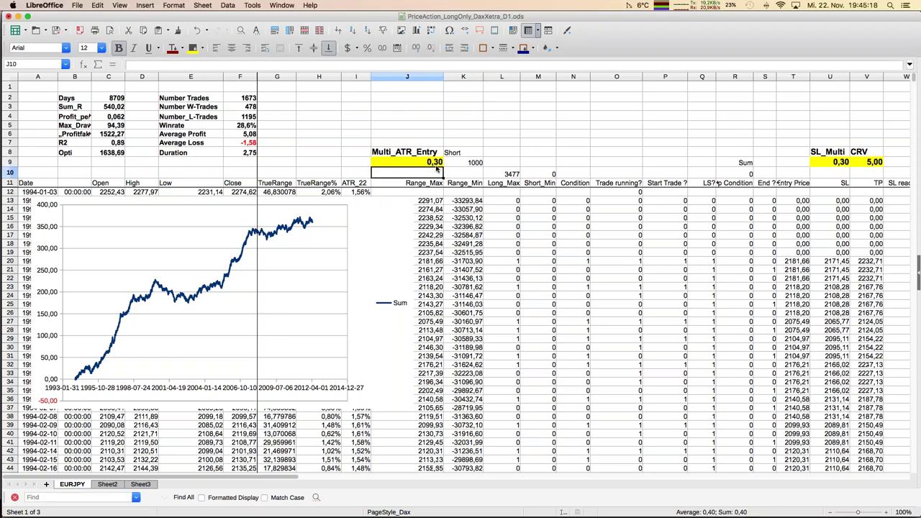
left_click(436, 166)
type("0,5")
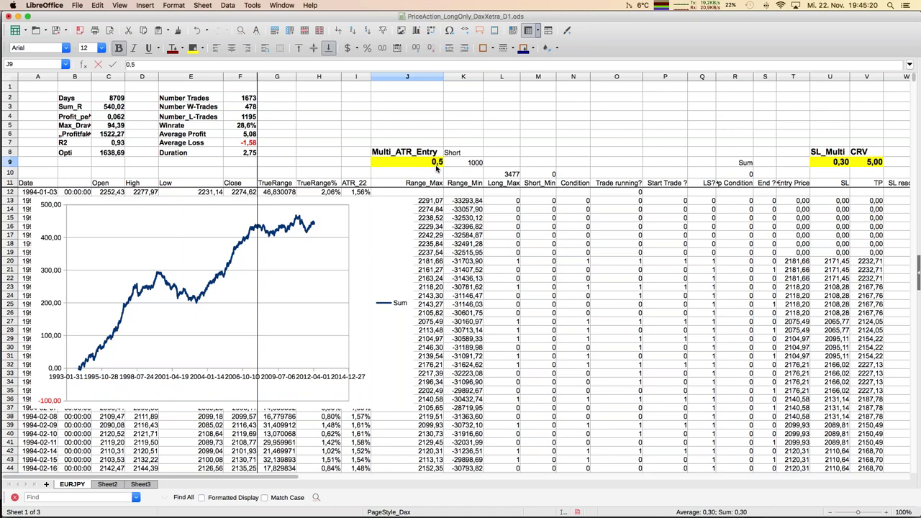
key("Return")
left_click(436, 166)
type("0,2")
key("Return")
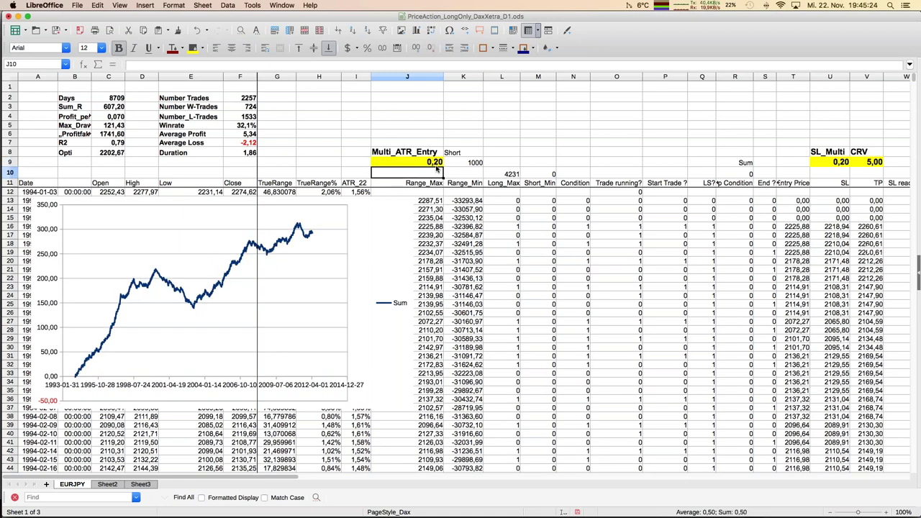
left_click(436, 167)
type("0,6")
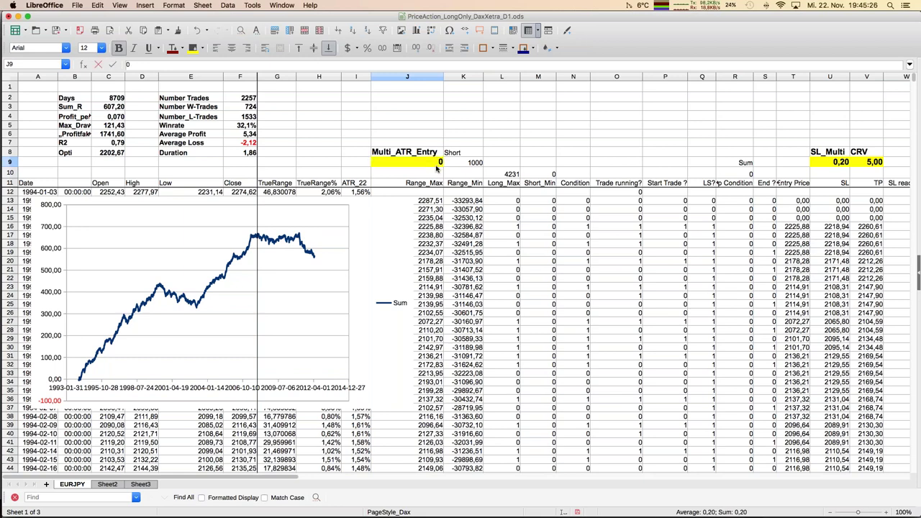
key("Return")
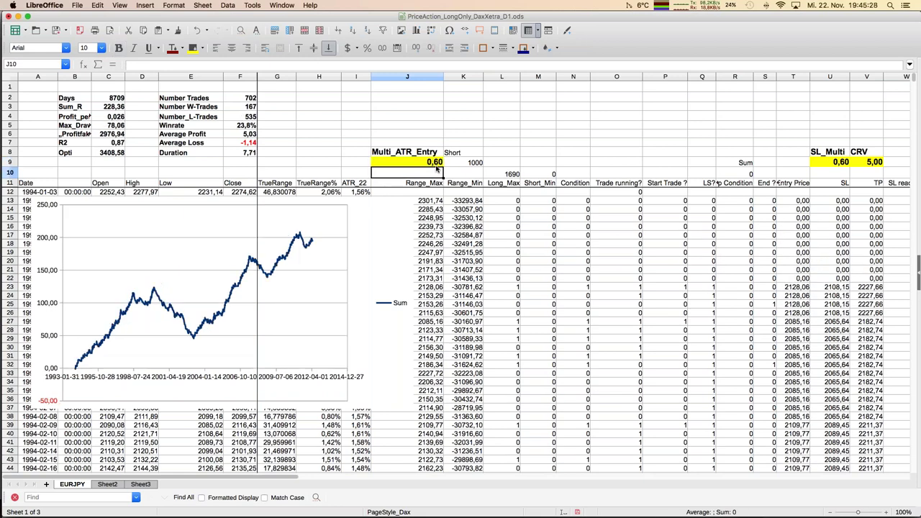
left_click(437, 166)
type("0,3")
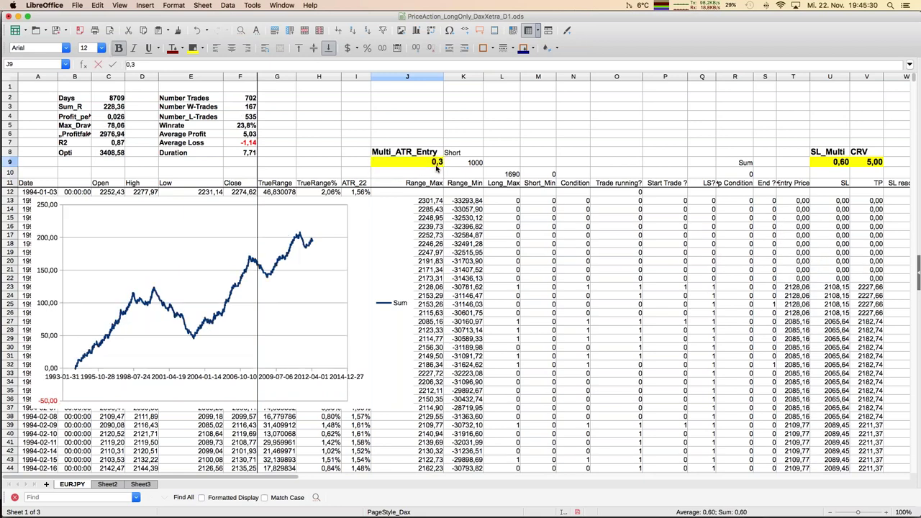
key("Return")
left_click(437, 167)
type("0,4")
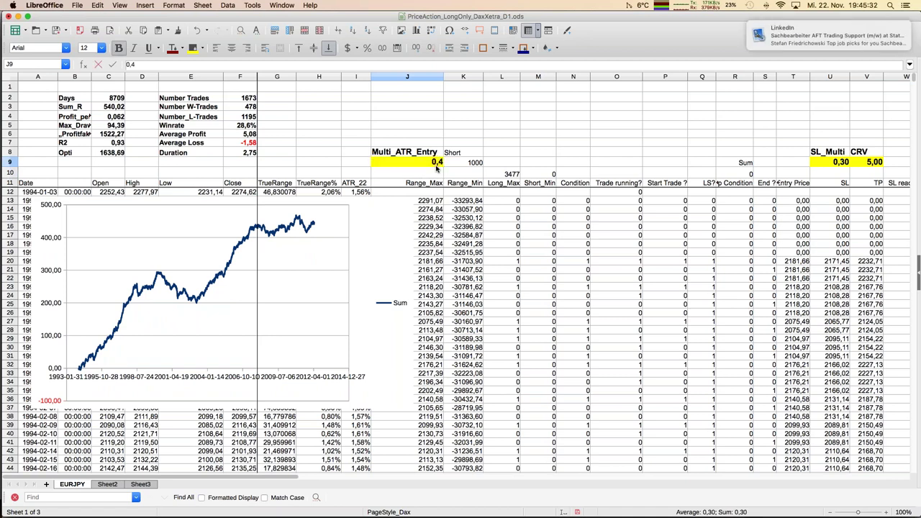
key("Return")
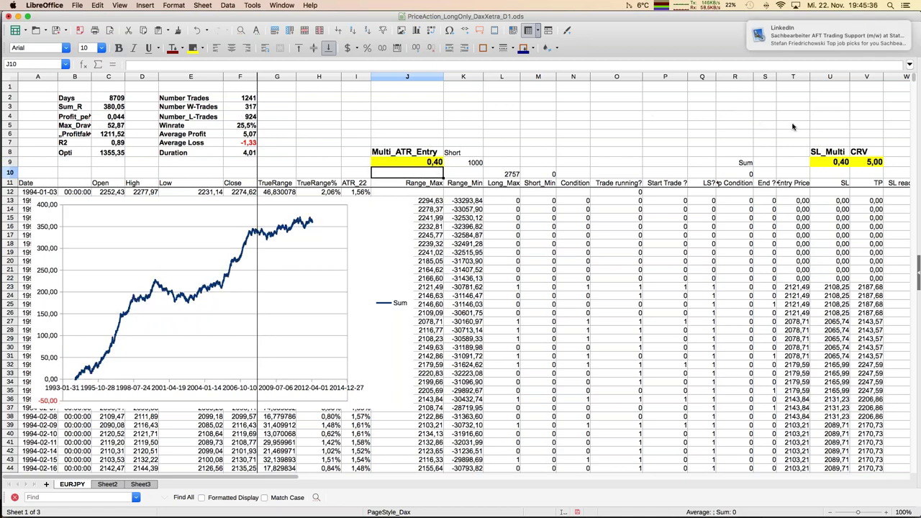
Step: Try CRV values 4, 3, 2 and 5 in V9, settling on 3
left_click(873, 164)
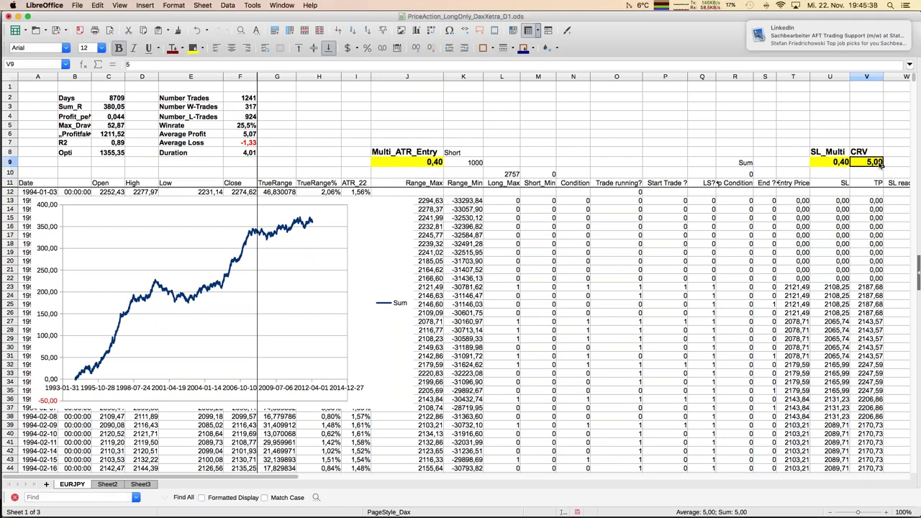
type("4")
key("Return")
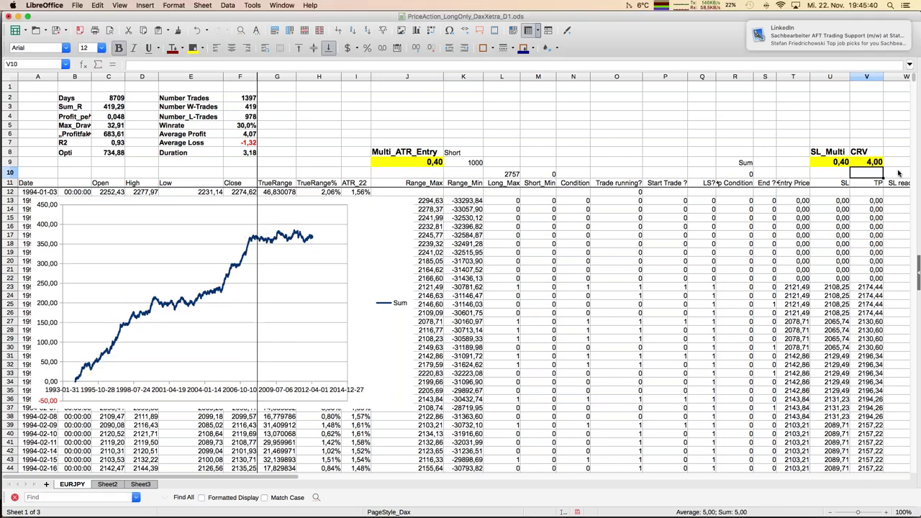
key("Up")
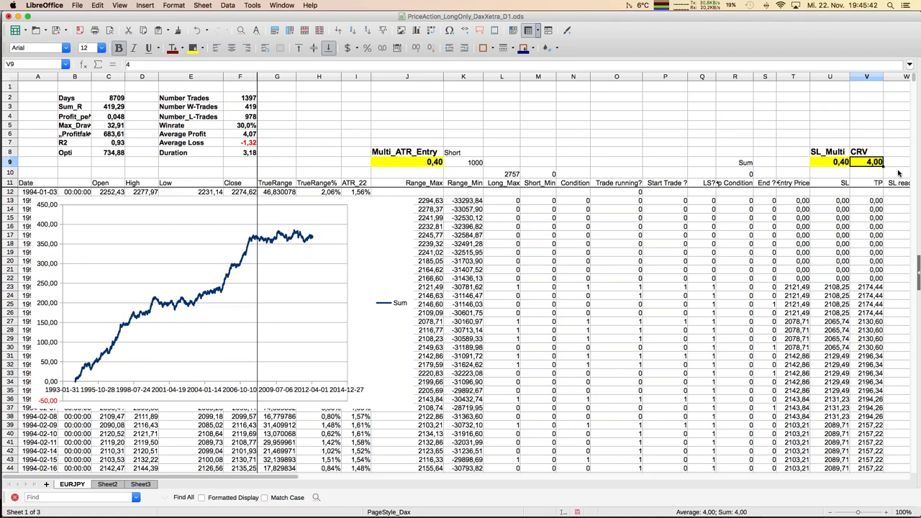
type("3")
key("Return")
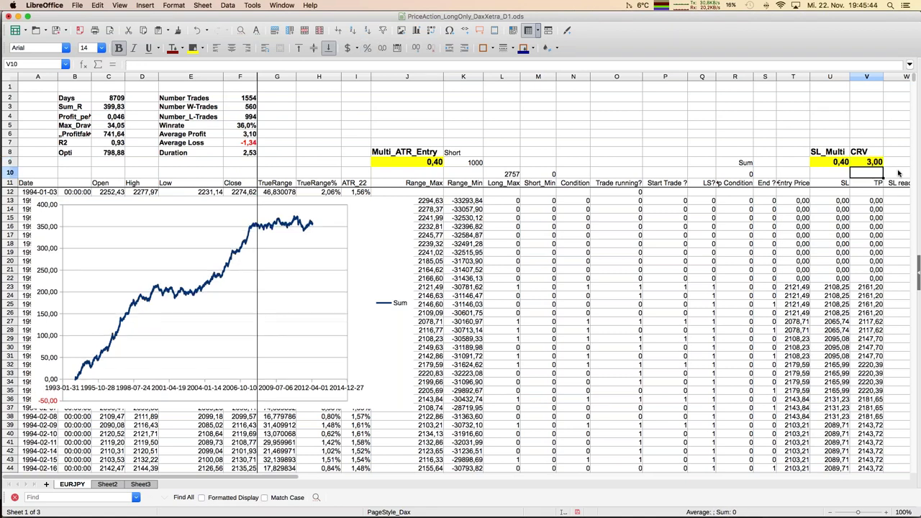
key("Up")
type("2")
key("Return")
key("Up")
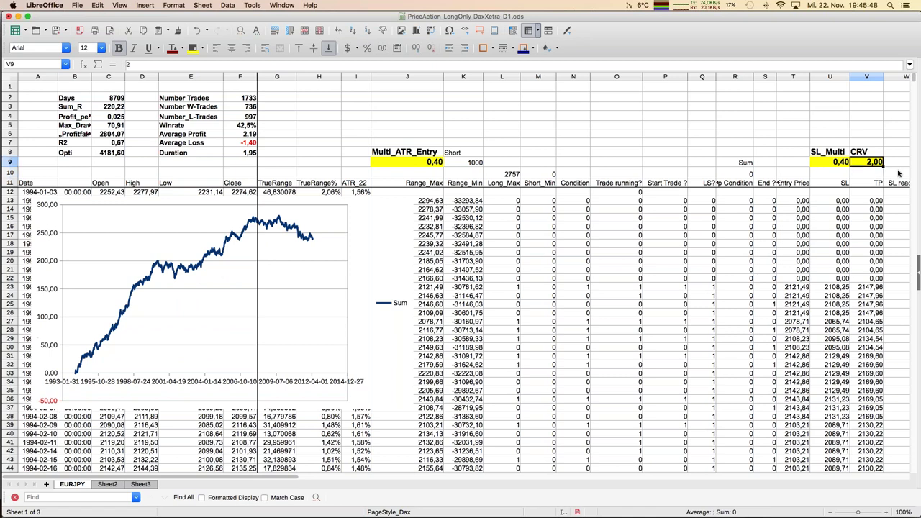
type("5")
key("Return")
key("Up")
type("3")
key("Return")
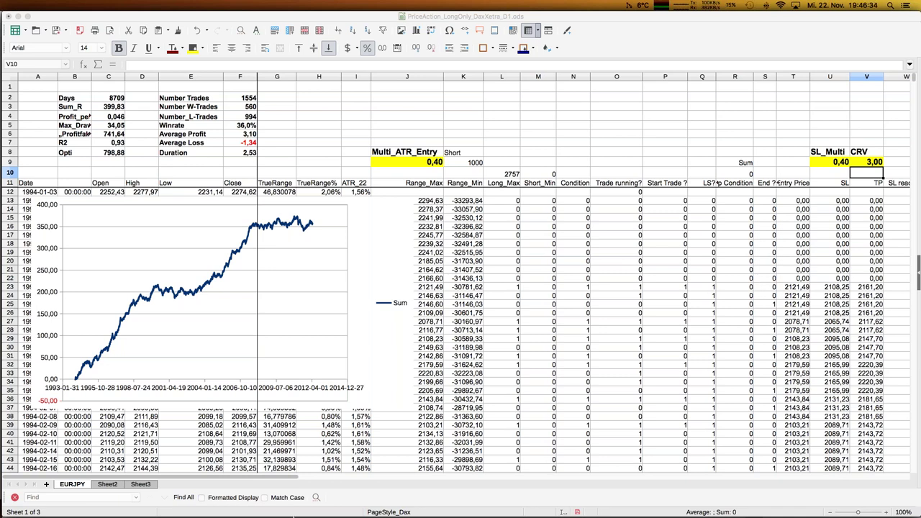
Step: Inspect the ATR_22 formula in I40 and the TrueRange% range H19:H40 it averages
left_click(360, 435)
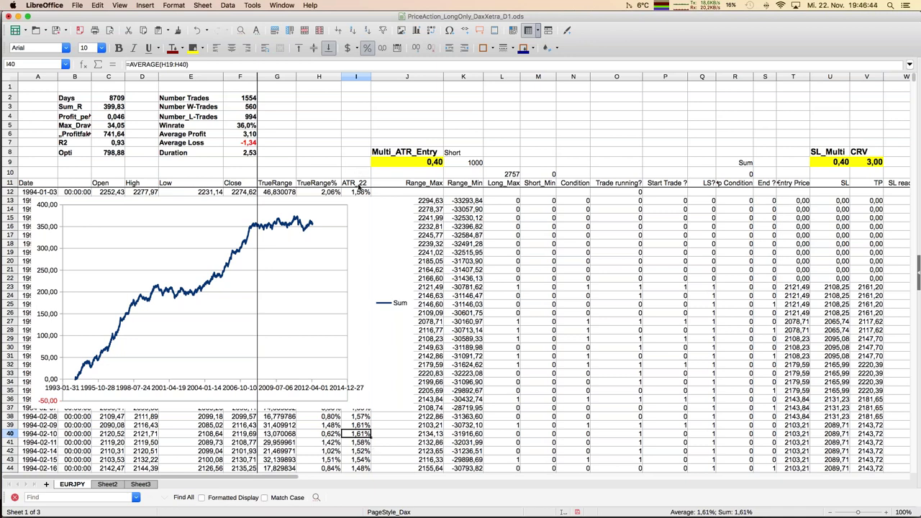
left_click(195, 64)
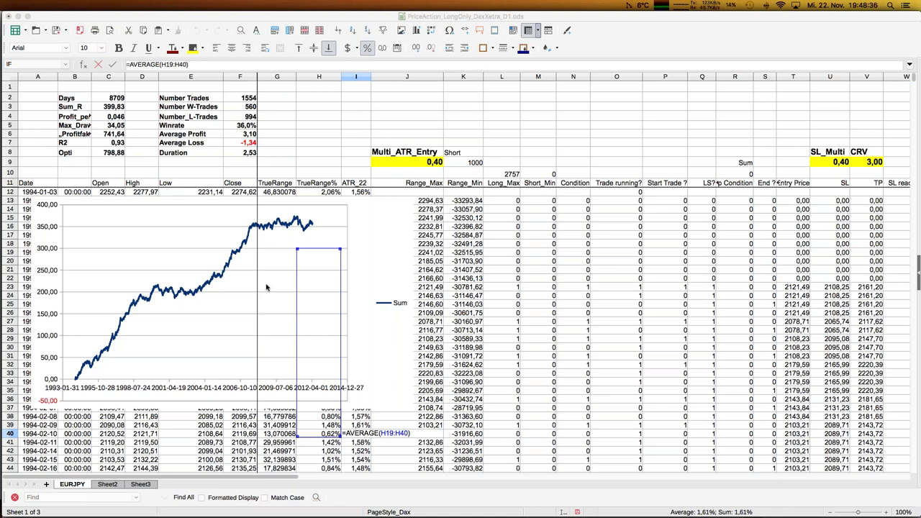
Step: Open the Dukascopy website from Safari's favourites in the gold price tab
mouse_move(2, 207)
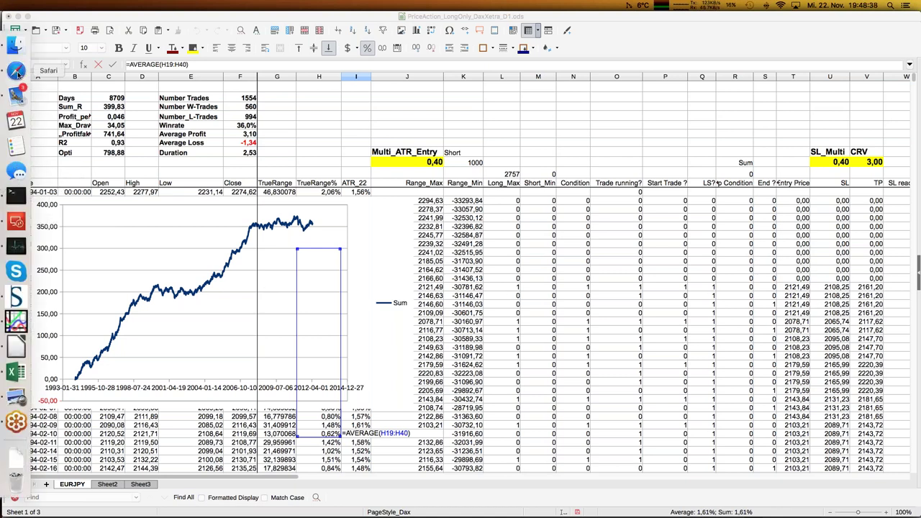
left_click(16, 70)
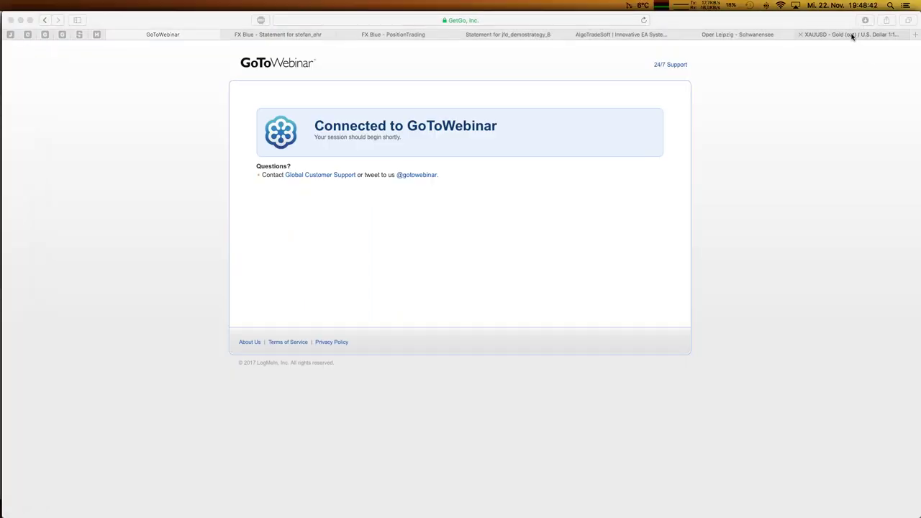
left_click(853, 36)
left_click(532, 22)
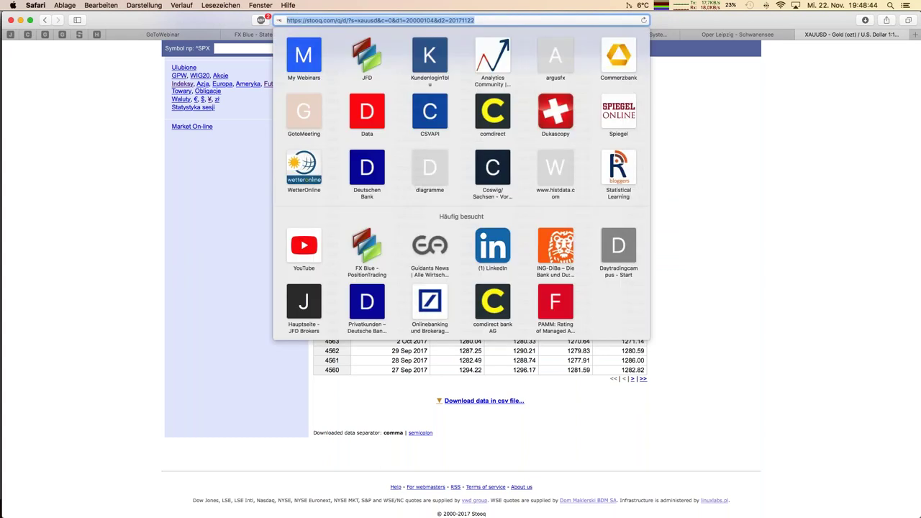
left_click(567, 121)
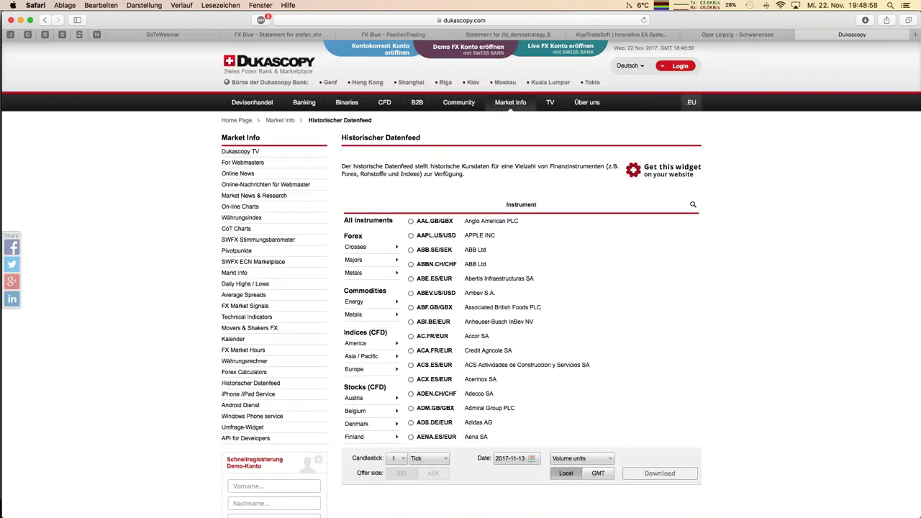
Step: Choose AUD/CAD from the Forex crosses with 4-hour candles
mouse_move(510, 106)
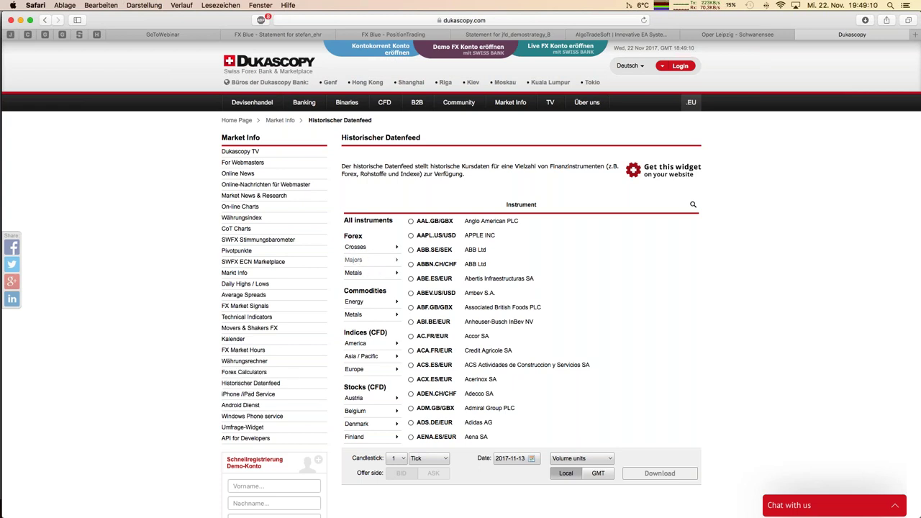
scroll(357, 264, "down", 2)
left_click(357, 263)
left_click(357, 193)
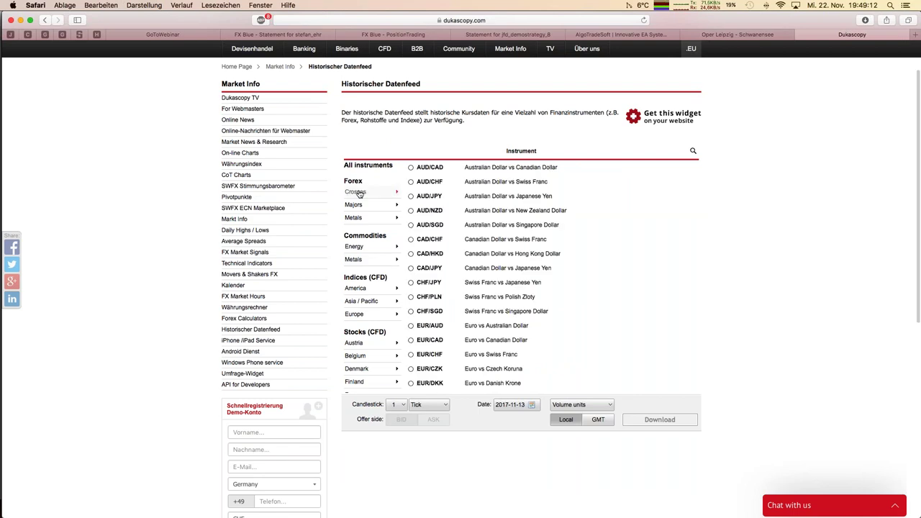
left_click(425, 170)
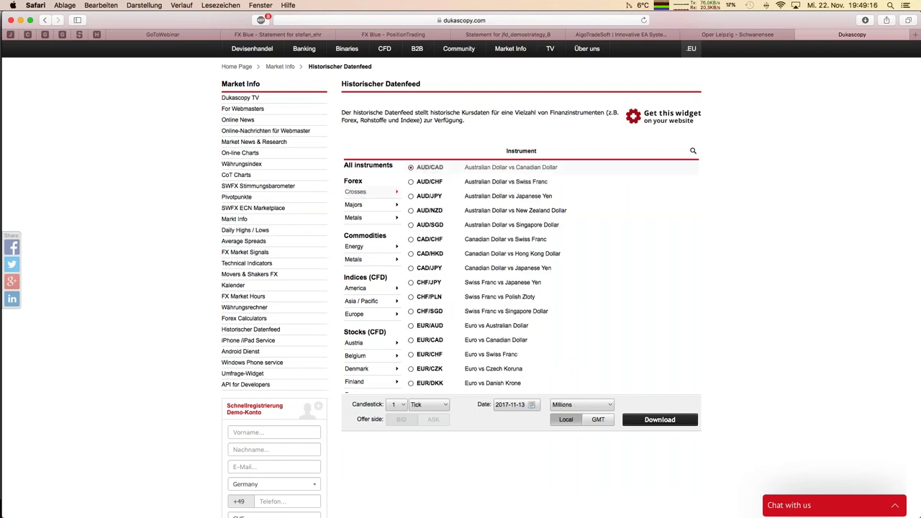
left_click(431, 407)
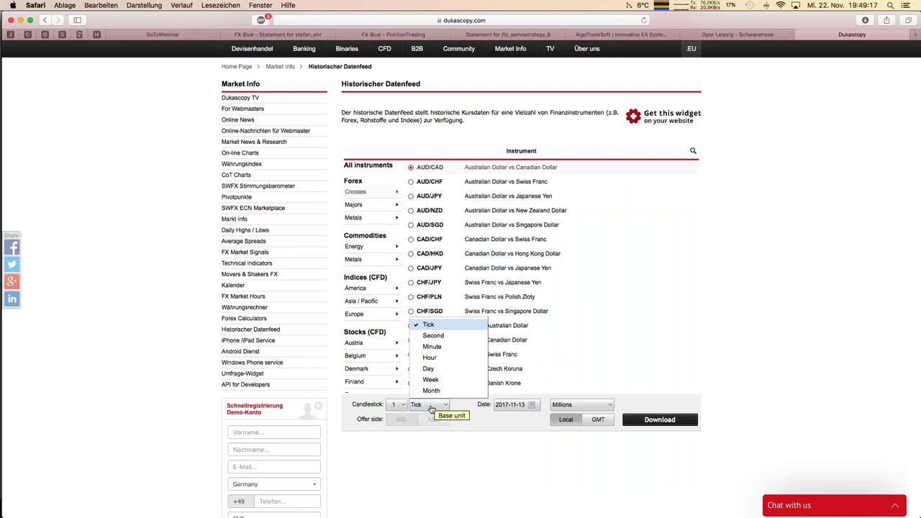
left_click(430, 358)
left_click(397, 406)
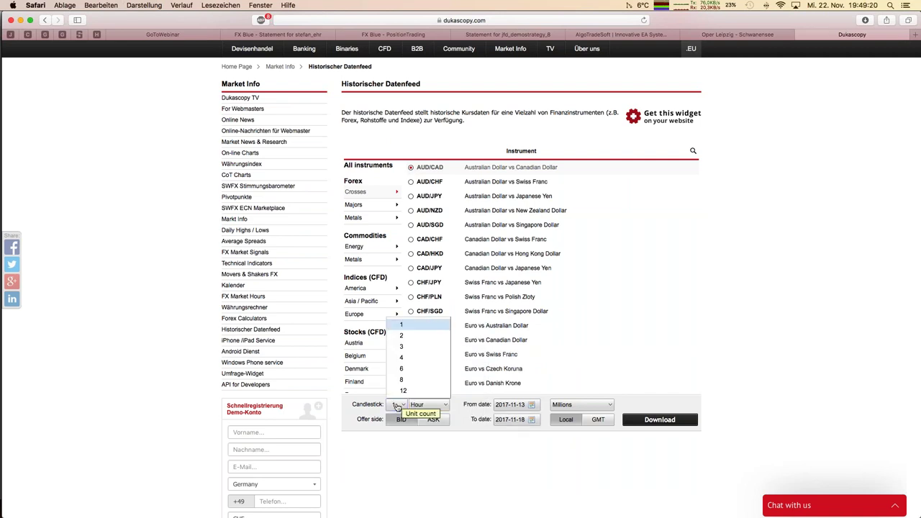
left_click(404, 359)
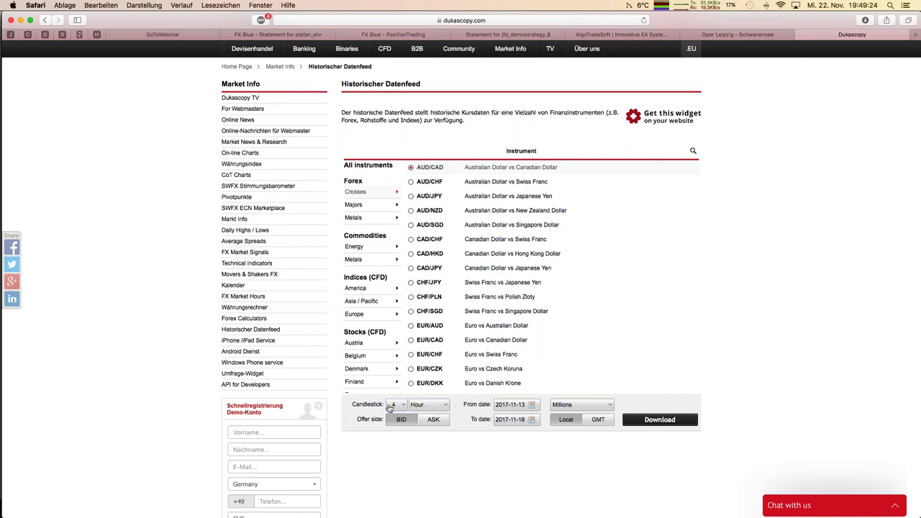
Step: Set the date range 2013-05-01 to 2017-11-22 and request the data download
left_click(510, 422)
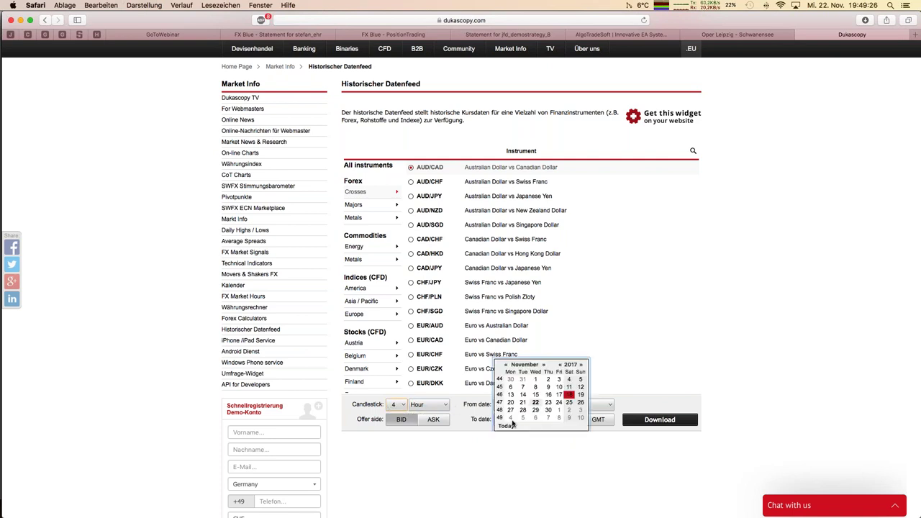
left_click(537, 405)
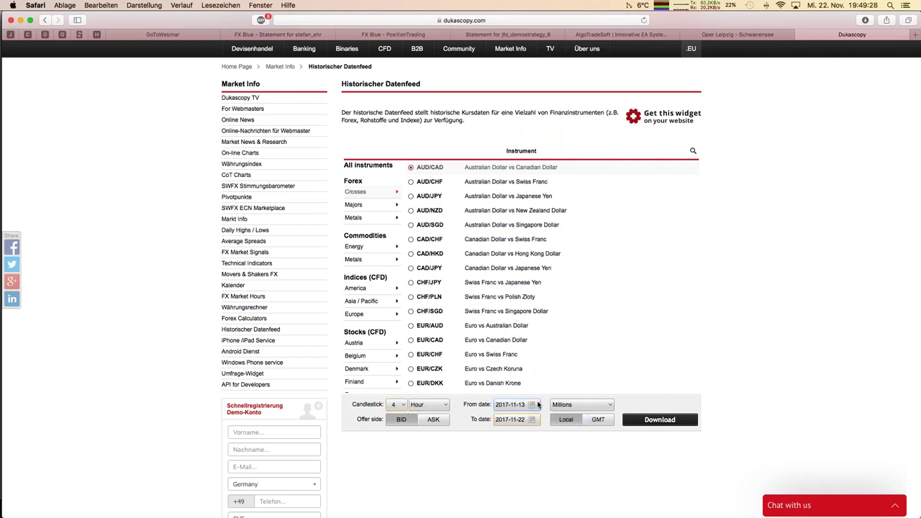
left_click(515, 407)
left_click(506, 366)
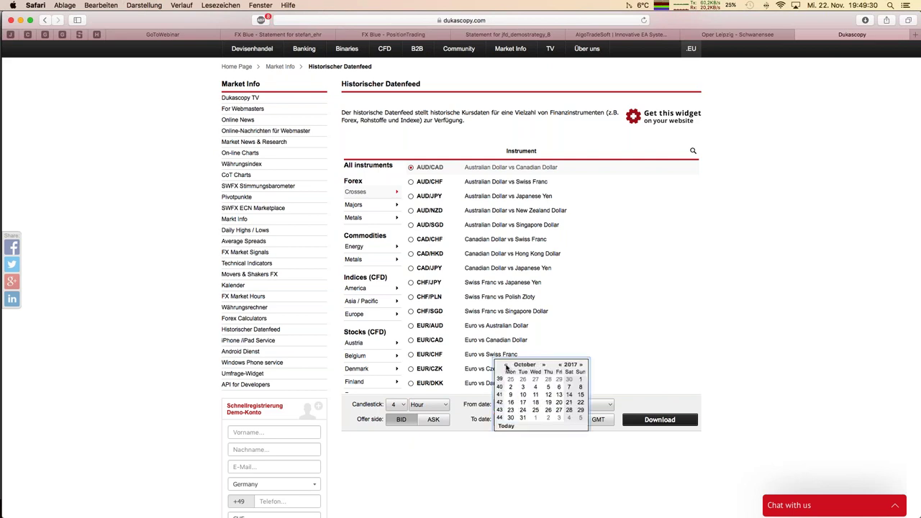
left_click(561, 364)
left_click(561, 365)
left_click(561, 365)
left_click(561, 365)
left_click(536, 379)
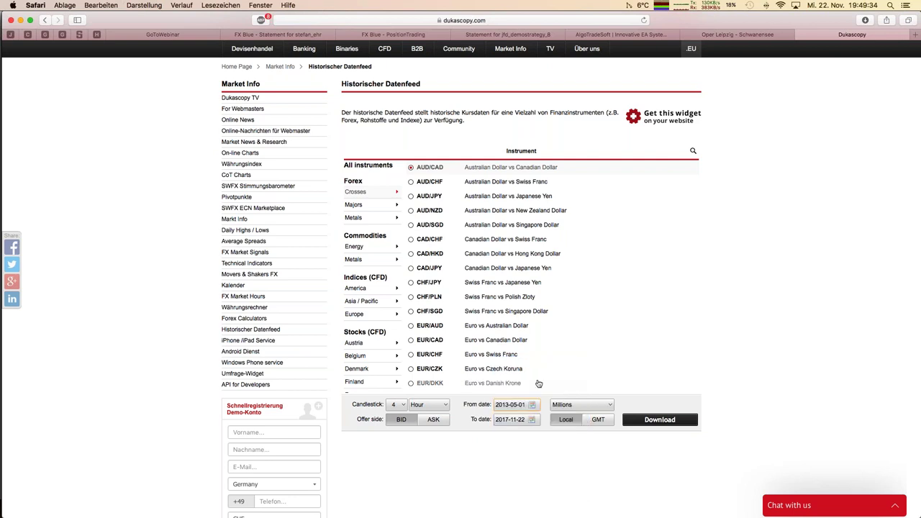
left_click(657, 420)
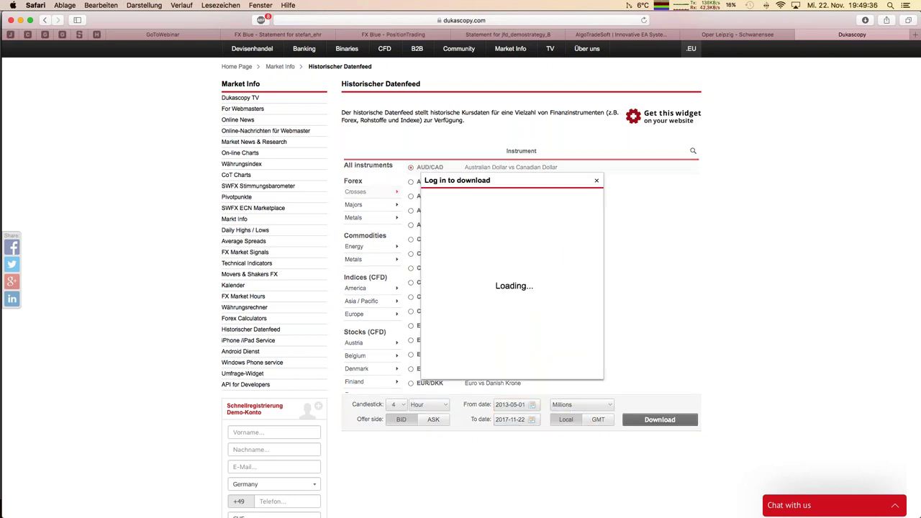
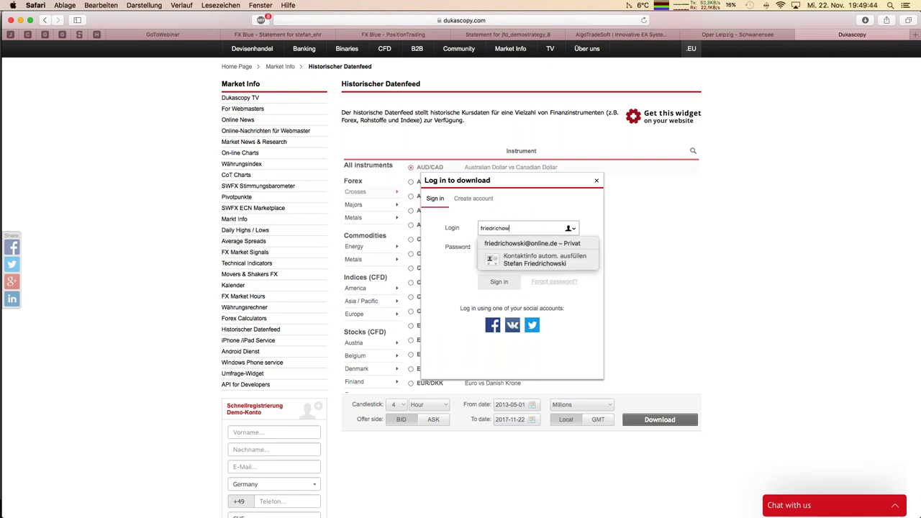
Step: Sign in to Dukascopy with the account's login name and password to get the AUD/CAD data
key("Tab")
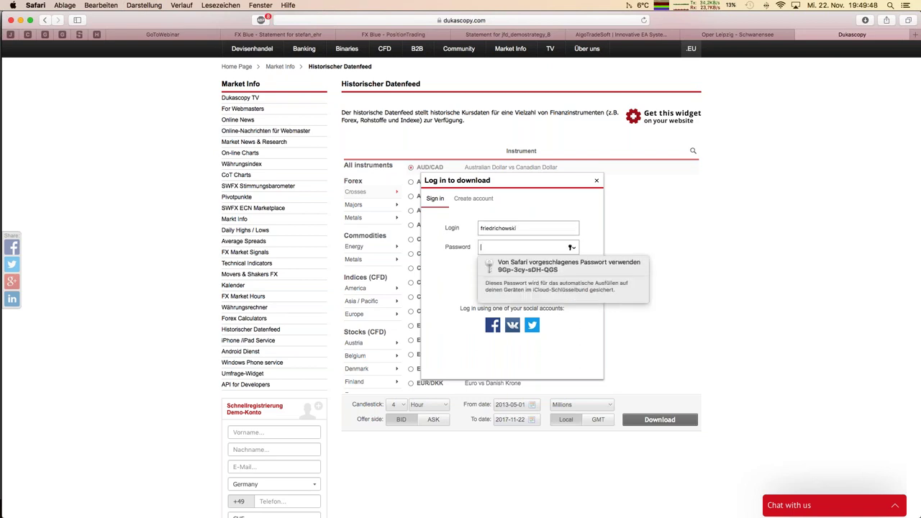
type("•••••••••")
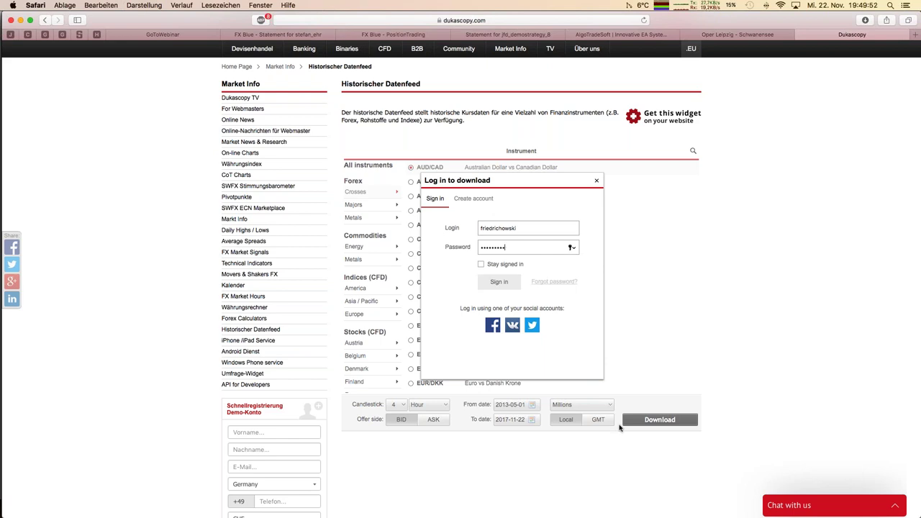
left_click(496, 284)
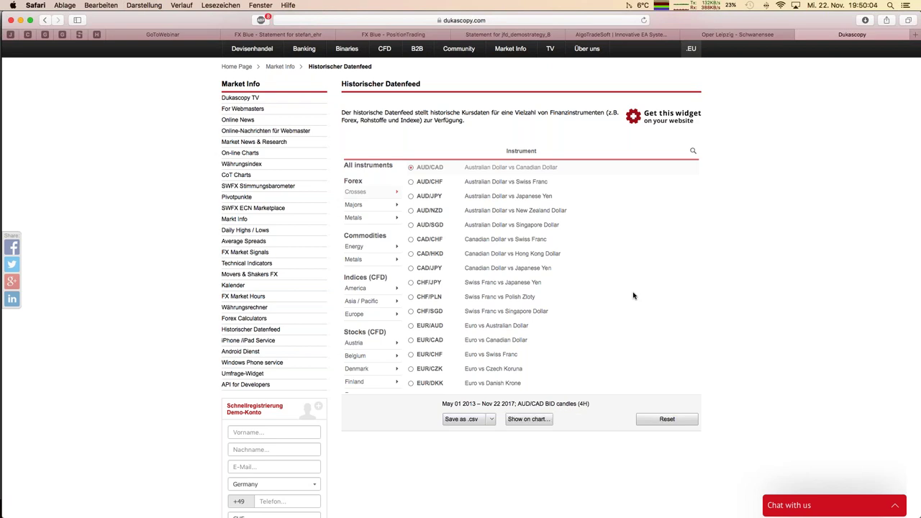
Step: Save the AUD/CAD 4H candles as .csv, then reset the form to request 5-minute candles
left_click(468, 421)
left_click(675, 423)
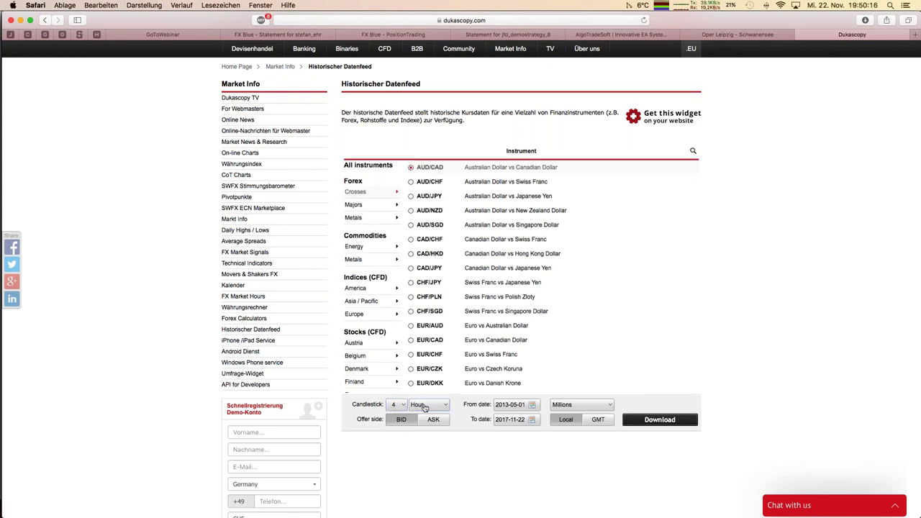
left_click(394, 406)
left_click(405, 329)
left_click(422, 406)
left_click(432, 347)
left_click(396, 405)
left_click(403, 214)
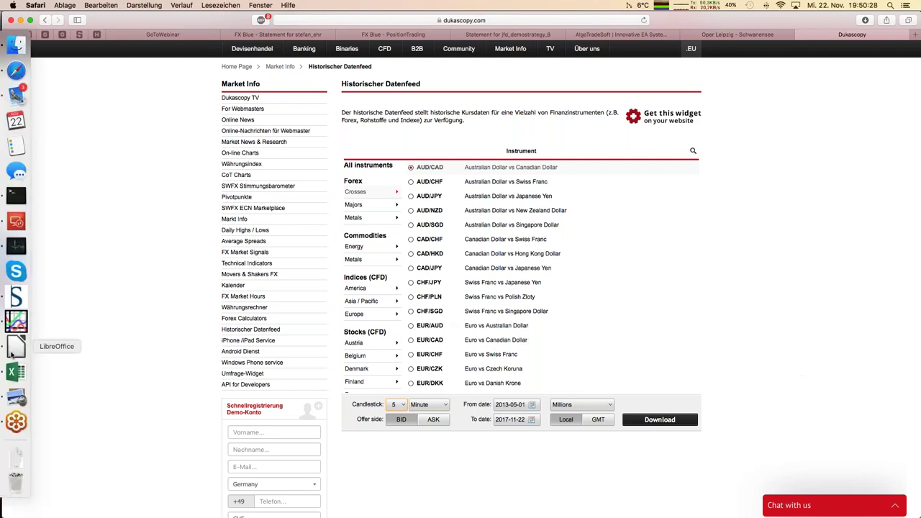
Step: Return to the DAX backtest workbook in Calc and discard the formula edit in I40
left_click(11, 351)
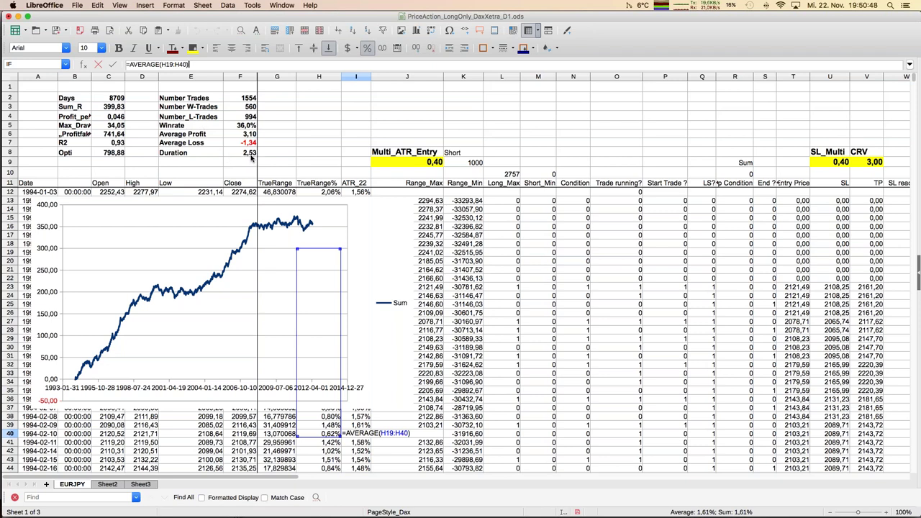
left_click(357, 172)
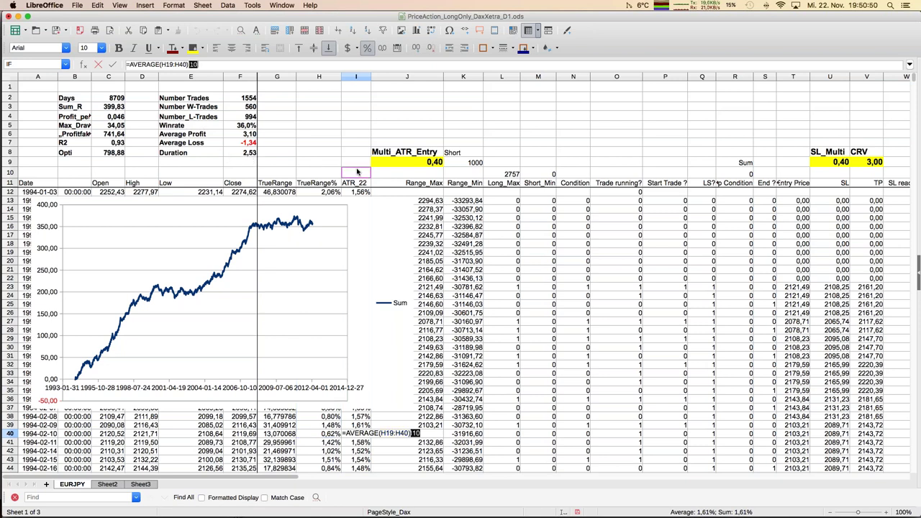
key("Escape")
Step: Review the Condition formula in N13, the CRV value in V9 and the drawdown summary
key("Right")
key("Right")
key("Right")
key("Right")
key("Right")
key("Right")
key("Right")
key("Right")
key("Right")
key("Right")
key("Right")
key("Right")
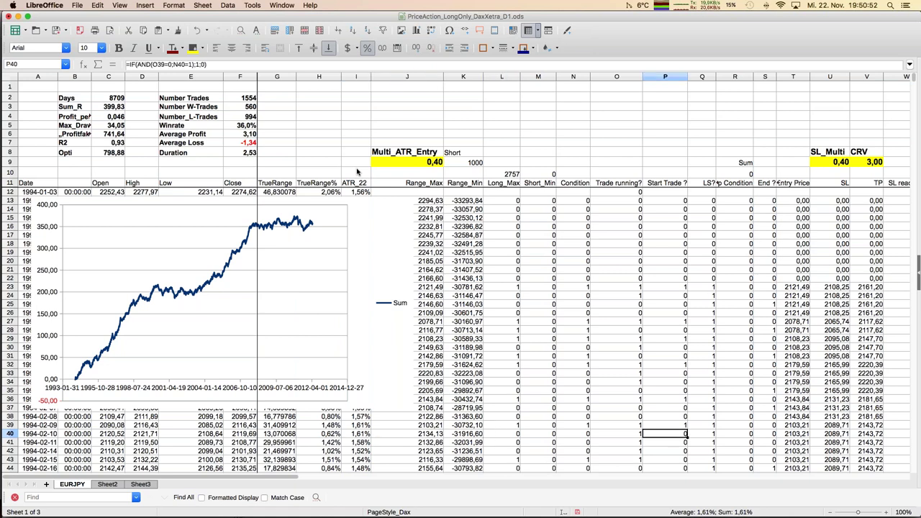
key("Up")
key("Left")
key("Left")
key("Left")
key("Left")
key("Left")
key("Left")
key("Left")
key("ctrl+Up")
key("Right")
key("Up")
key("Up")
key("Up")
key("Up")
key("Right")
key("Right")
key("Right")
key("Right")
key("Right")
key("Right")
key("Right")
key("Right")
key("Right")
key("Right")
key("Right")
key("Right")
key("Right")
key("Right")
key("Right")
key("Right")
key("Right")
key("Right")
key("Right")
key("Right")
key("Left")
key("Left")
key("Left")
key("Left")
key("Left")
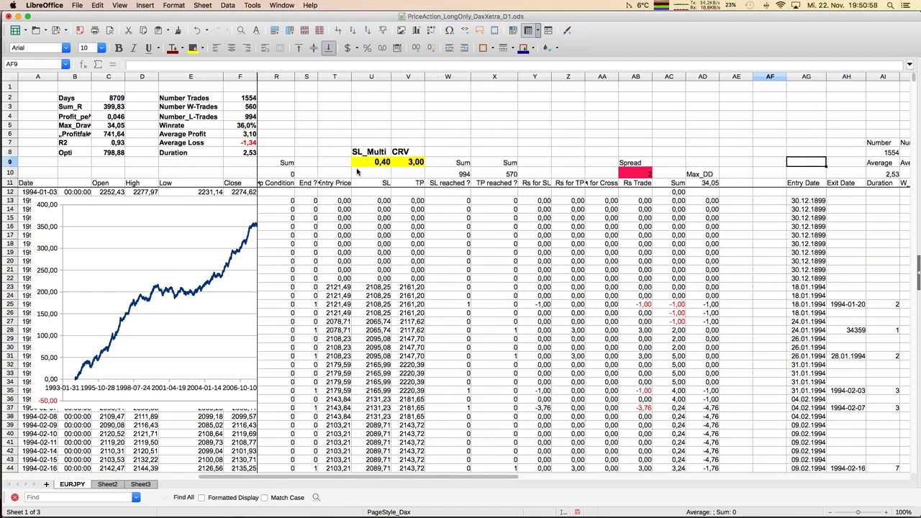
Step: Check the Spread value of 2 in AB10 and save the backtest workbook
key("Left")
key("Left")
key("Down")
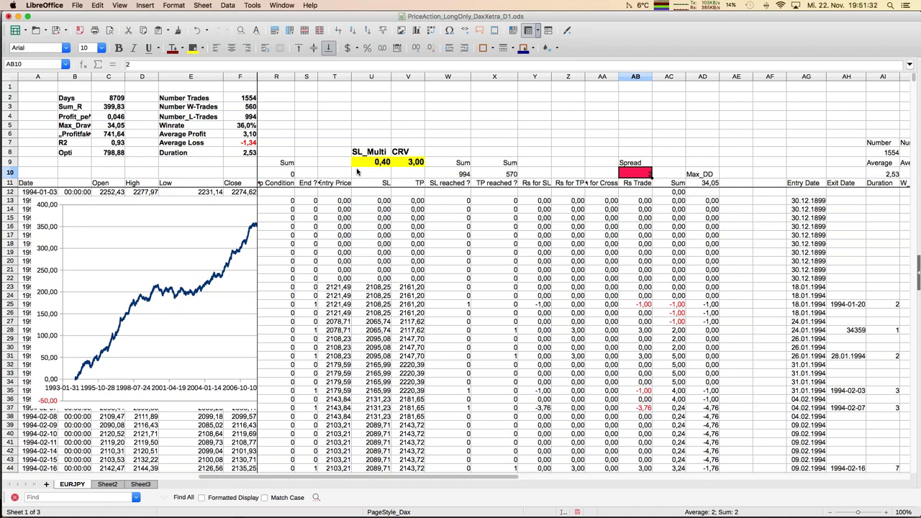
key("super+s")
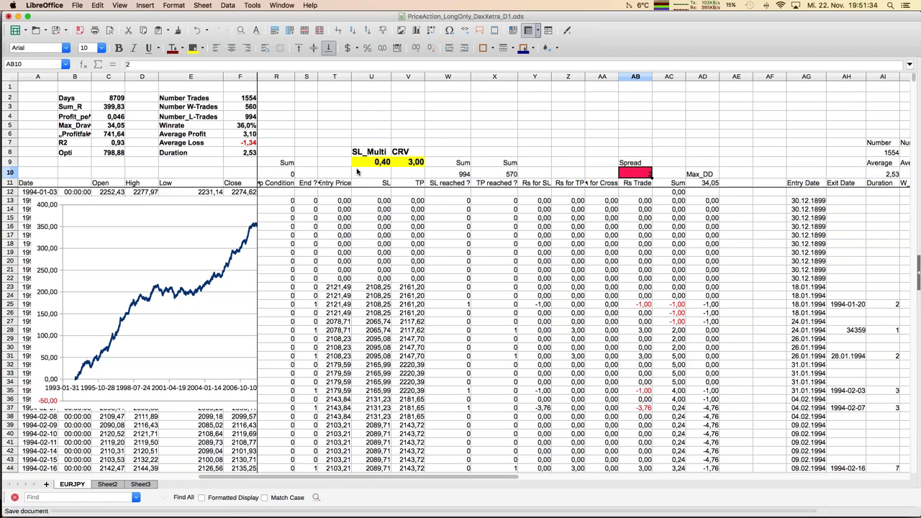